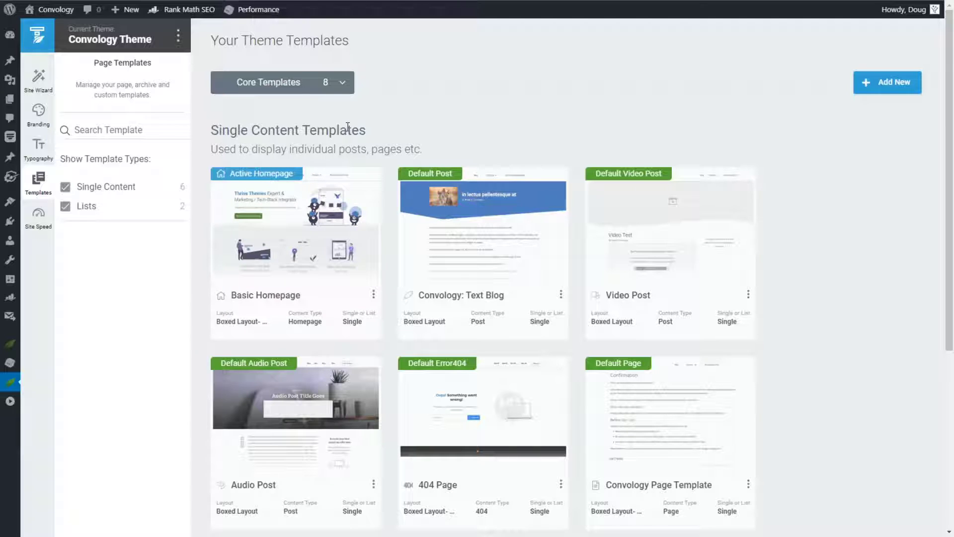
- Expand the collapsed WordPress admin menu so its item names are shown
mouse_move(317, 194)
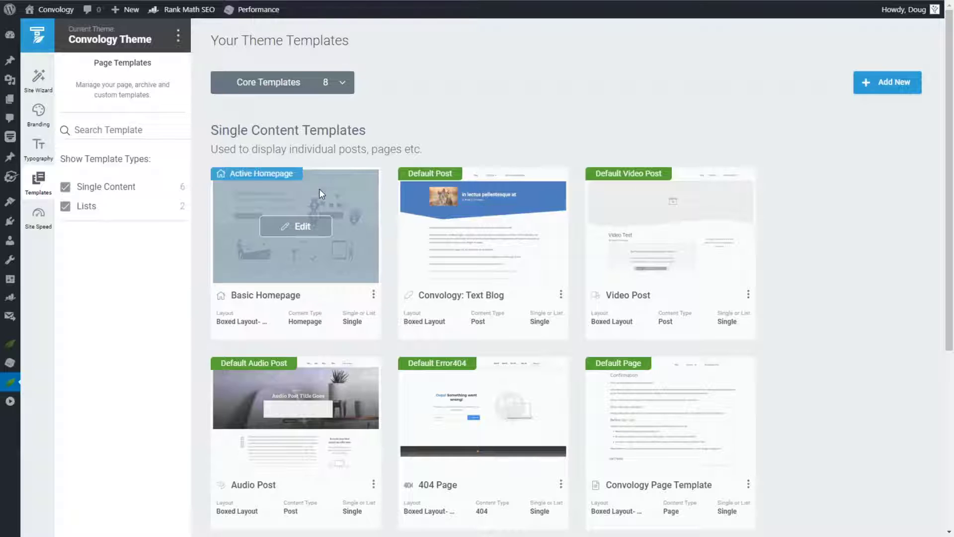
click(10, 401)
mouse_move(34, 279)
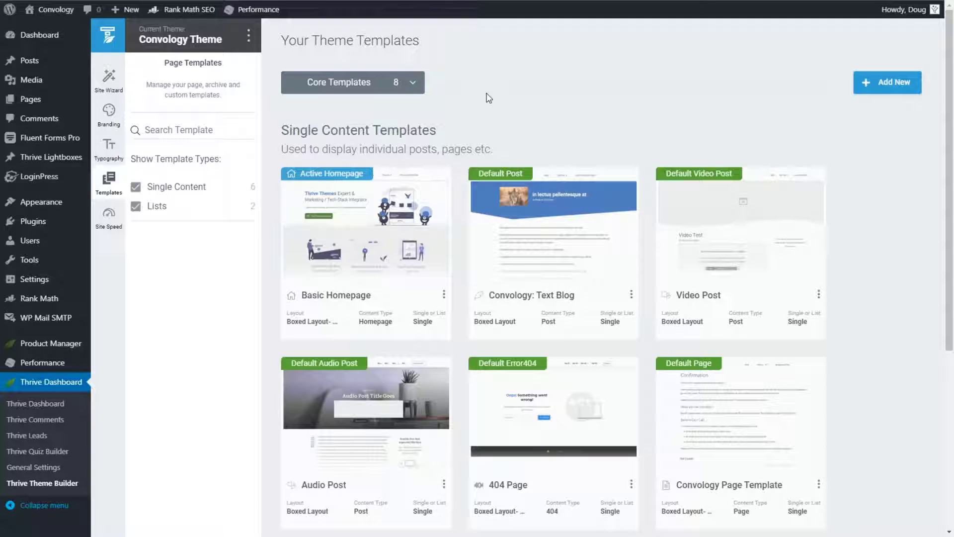
- Examine the theme's single content and list templates, and find where all pages and new pages are reached
mouse_move(376, 238)
scroll(477, 103, down, 1)
scroll(485, 98, up, 1)
mouse_move(39, 102)
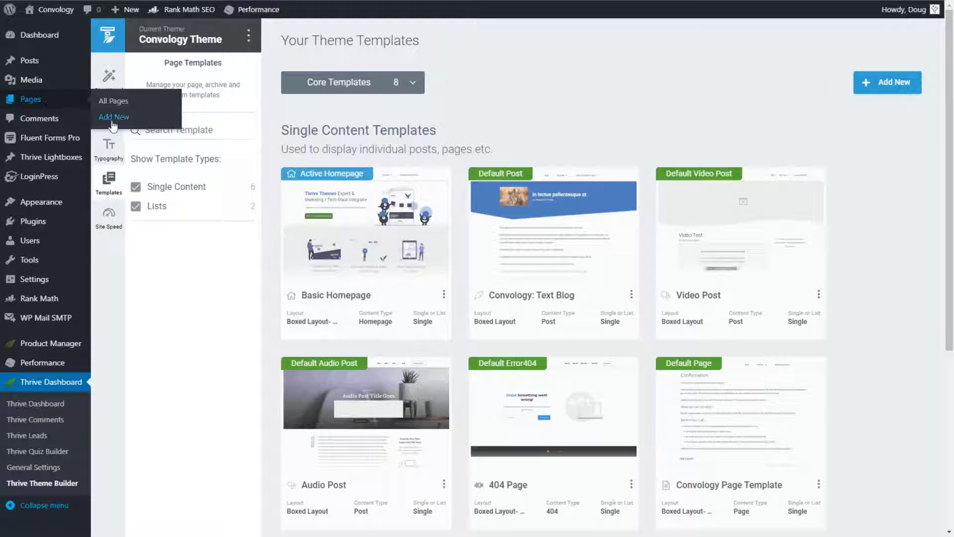
click(146, 122)
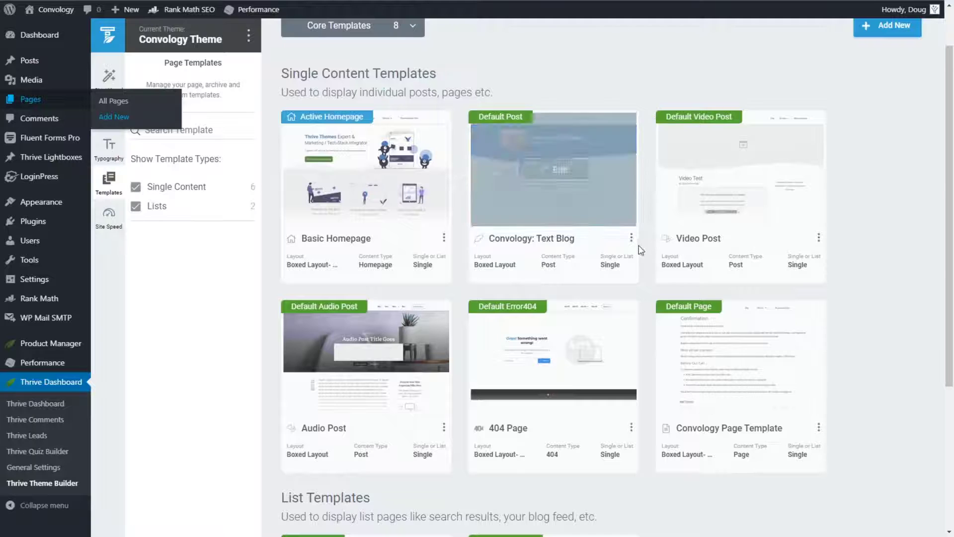
scroll(725, 259, down, 1)
scroll(764, 222, down, 2)
mouse_move(765, 222)
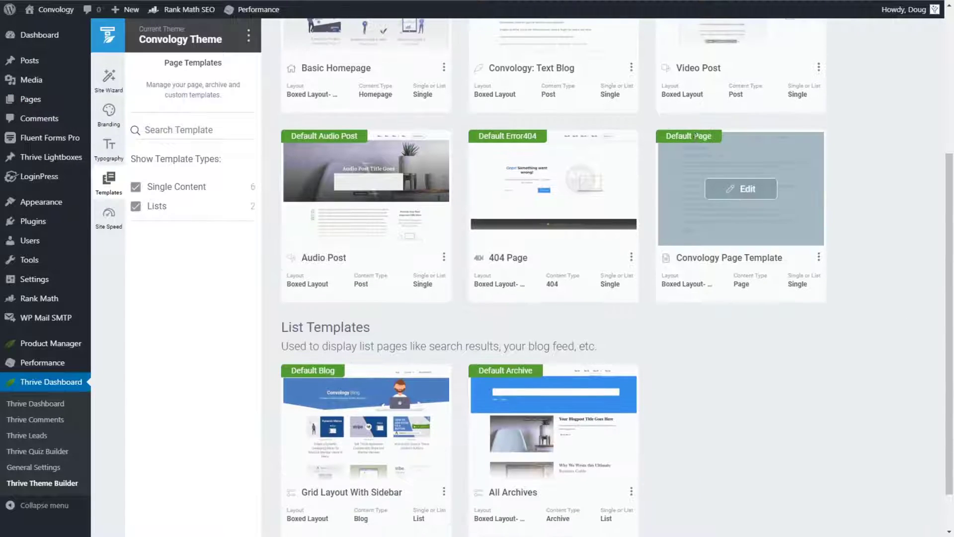
scroll(759, 205, up, 1)
scroll(764, 218, up, 1)
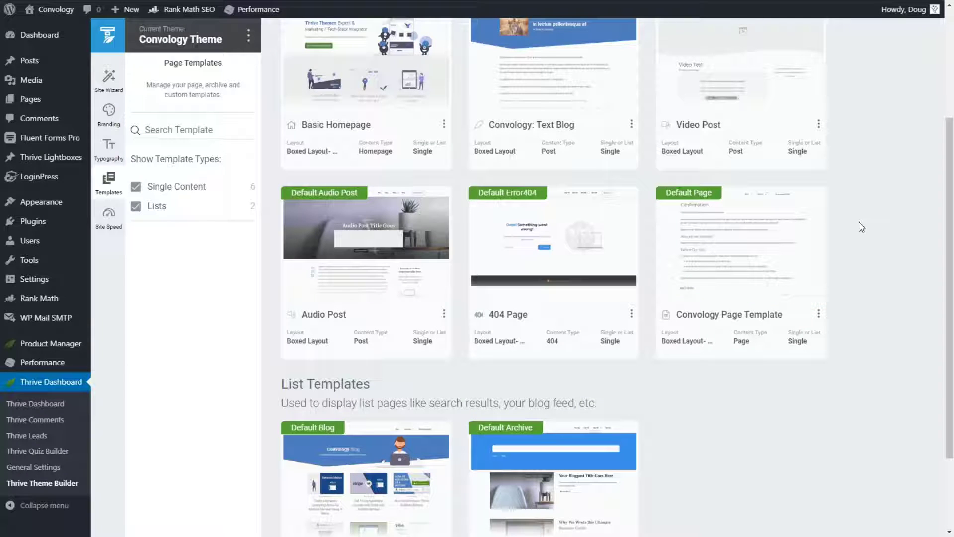
mouse_move(56, 105)
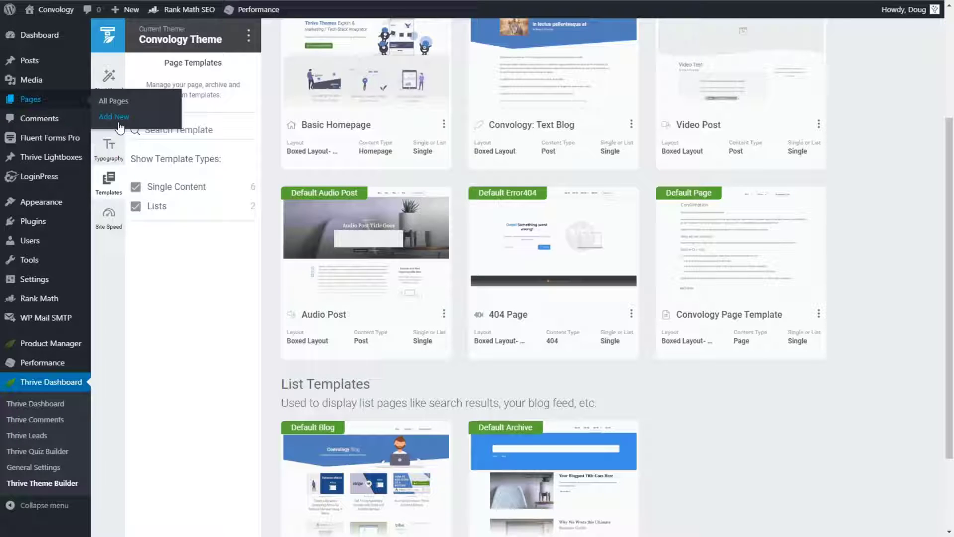
scroll(860, 256, up, 2)
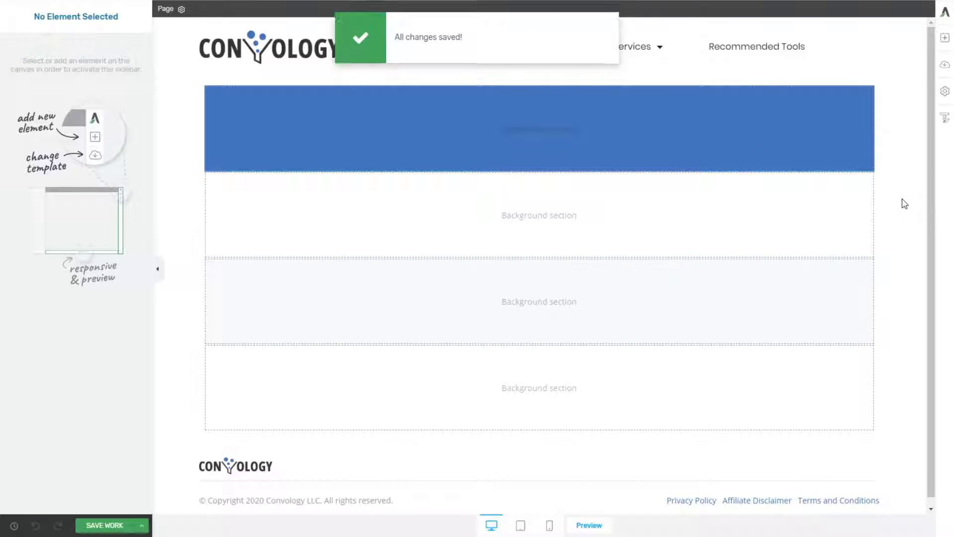
- Switch from the page editor to Thrive Theme Builder to edit the page's current template
mouse_move(948, 122)
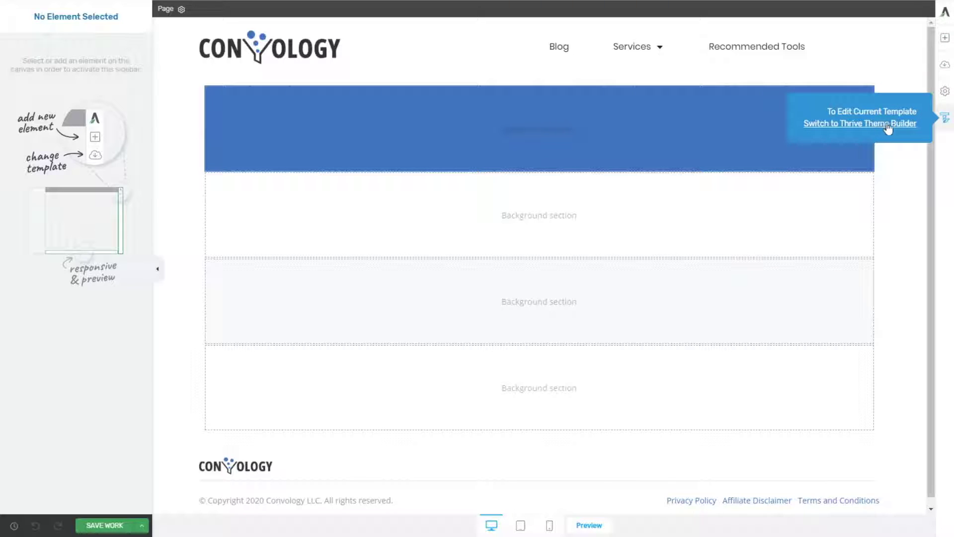
click(860, 124)
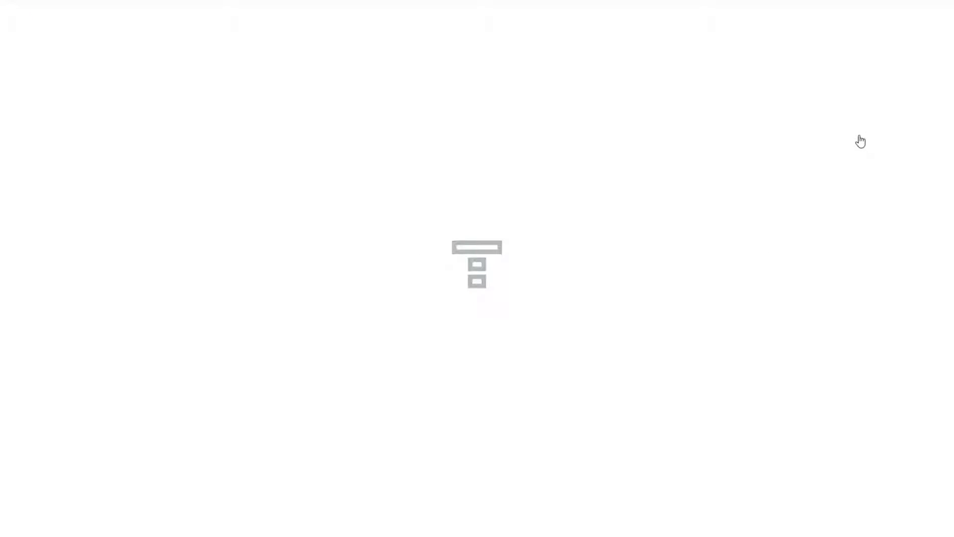
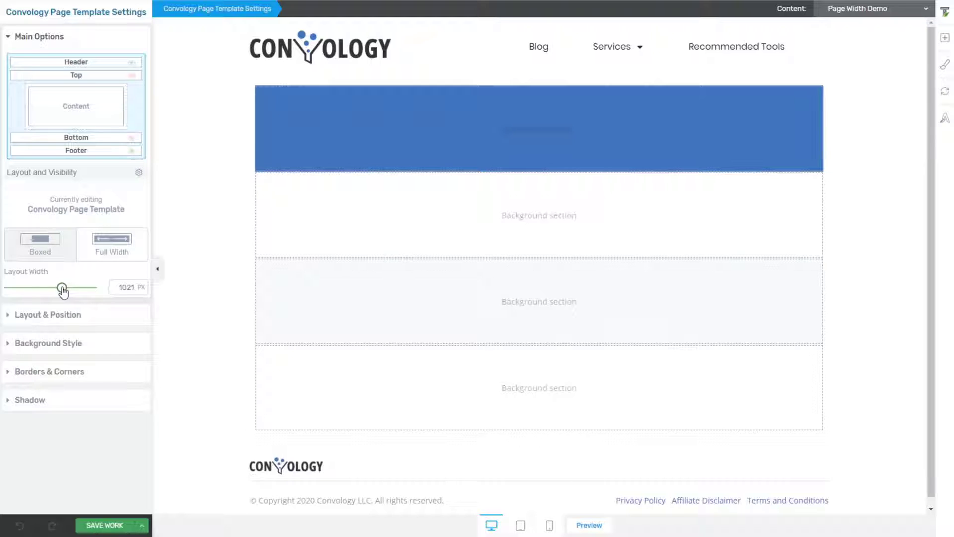
- Set the Convology Page Template's boxed layout width to 1000 px, and replace one of its zeros with 2
double_click(123, 287)
text(1000)
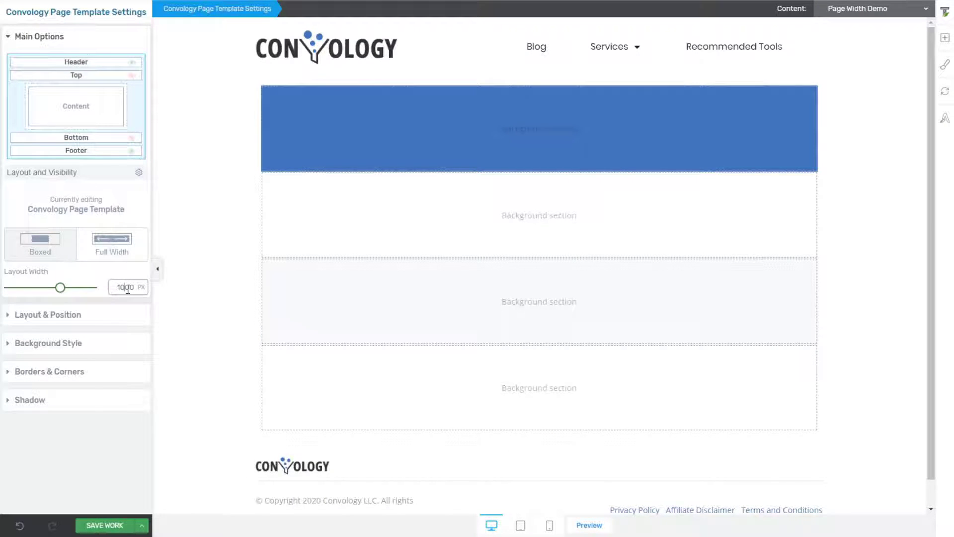
key(BackSpace)
text(2)
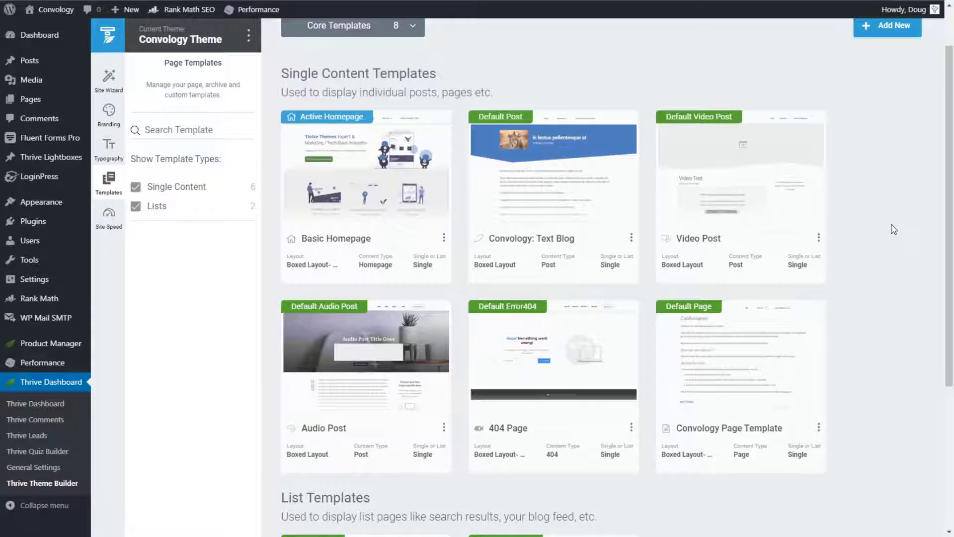
- Open the Convology: Text Blog post template for editing and check its sidebar layout and visibility options
click(566, 171)
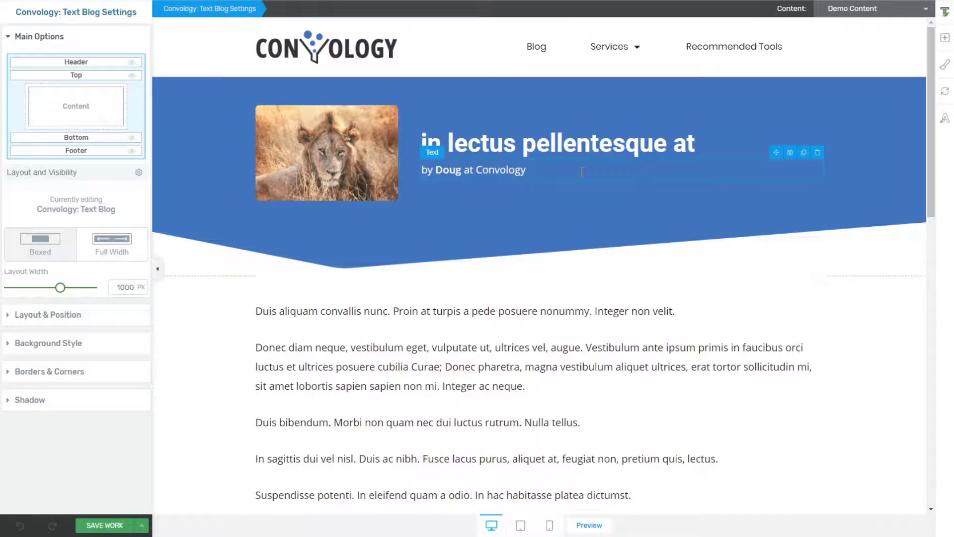
scroll(572, 198, down, 2)
scroll(563, 224, up, 1)
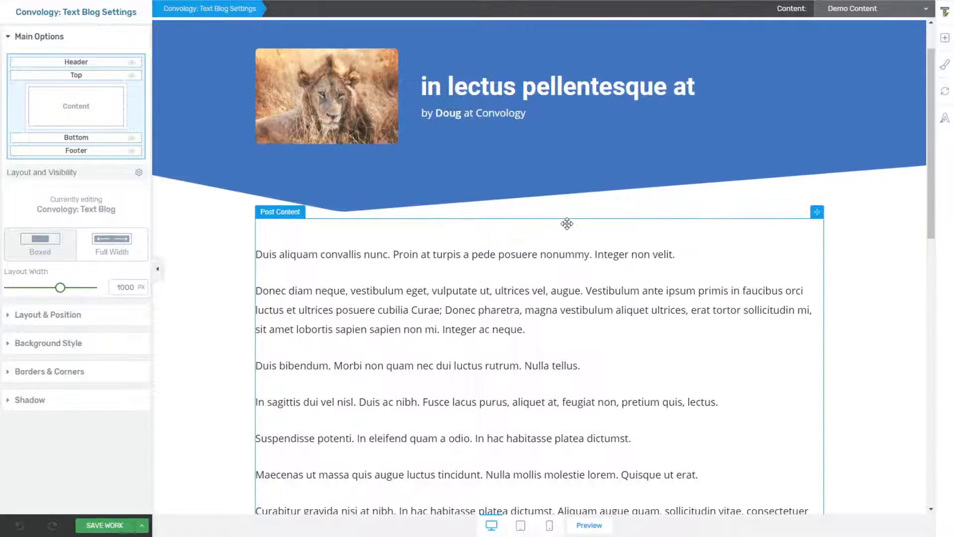
click(138, 172)
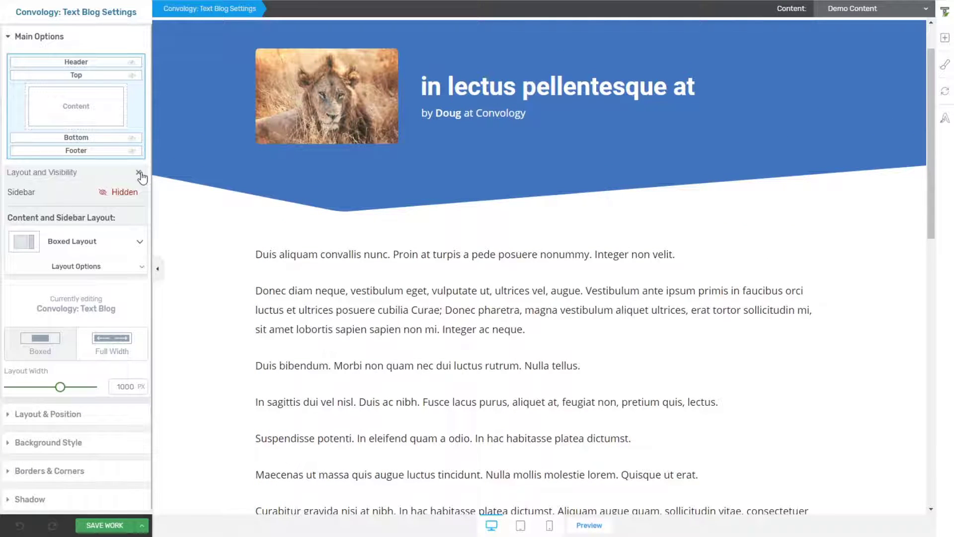
click(139, 174)
- Hide the bottom section of the Text Blog template and show it again
scroll(311, 217, down, 10)
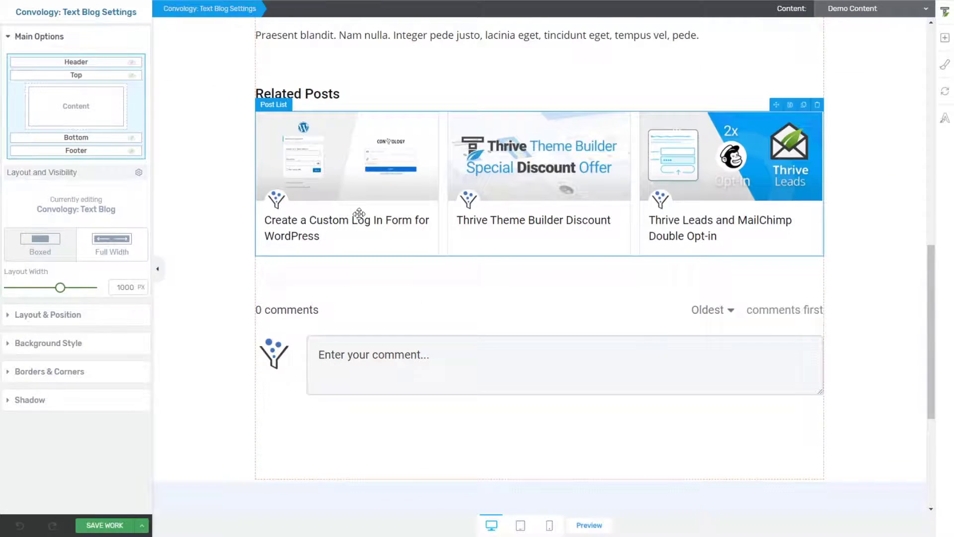
scroll(359, 215, down, 5)
scroll(354, 211, up, 1)
scroll(365, 211, down, 1)
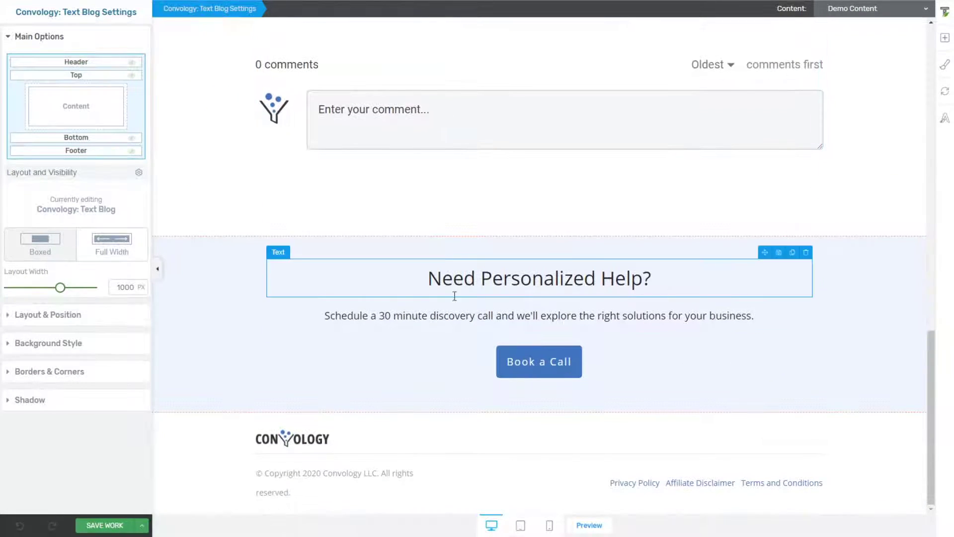
click(132, 138)
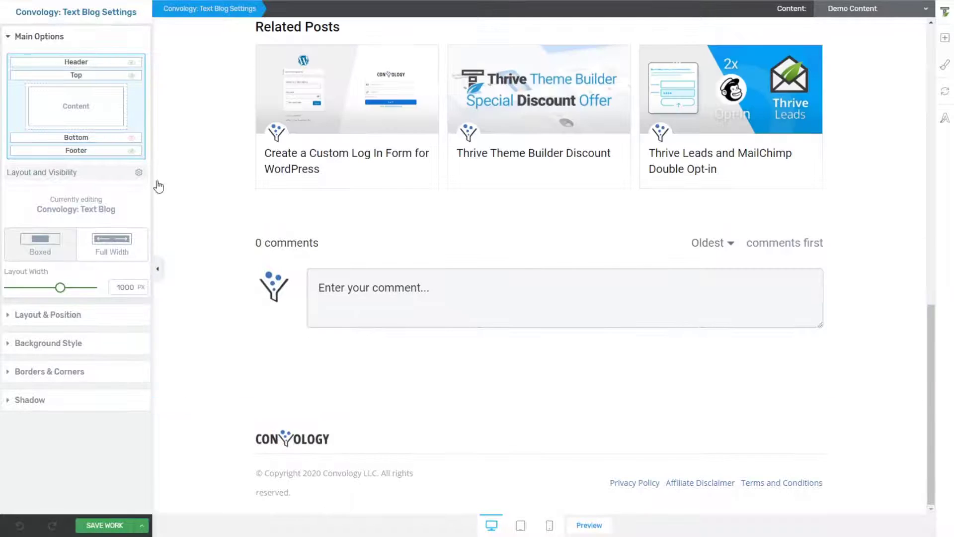
click(132, 140)
- Delete "at Convology" after the author's name in the byline of the top section
scroll(386, 285, up, 5)
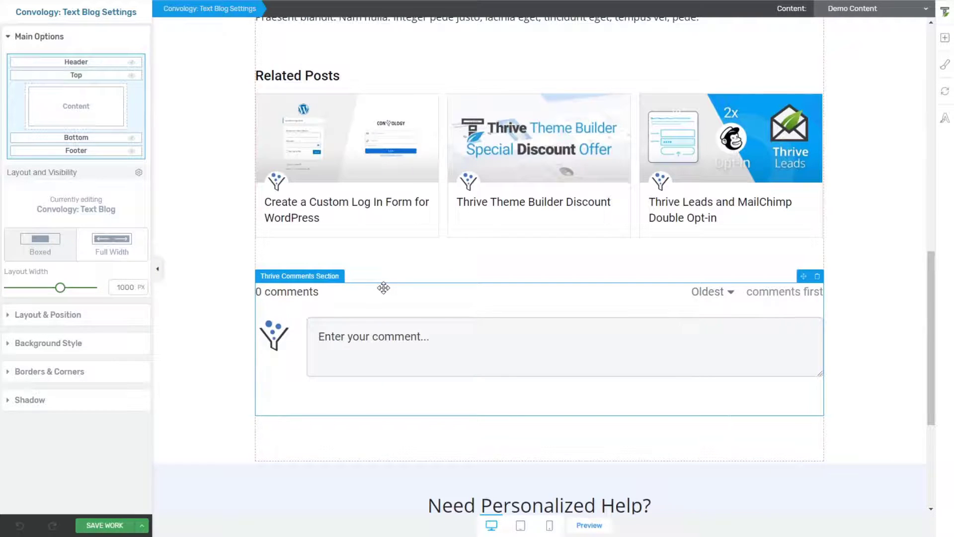
scroll(320, 210, up, 2)
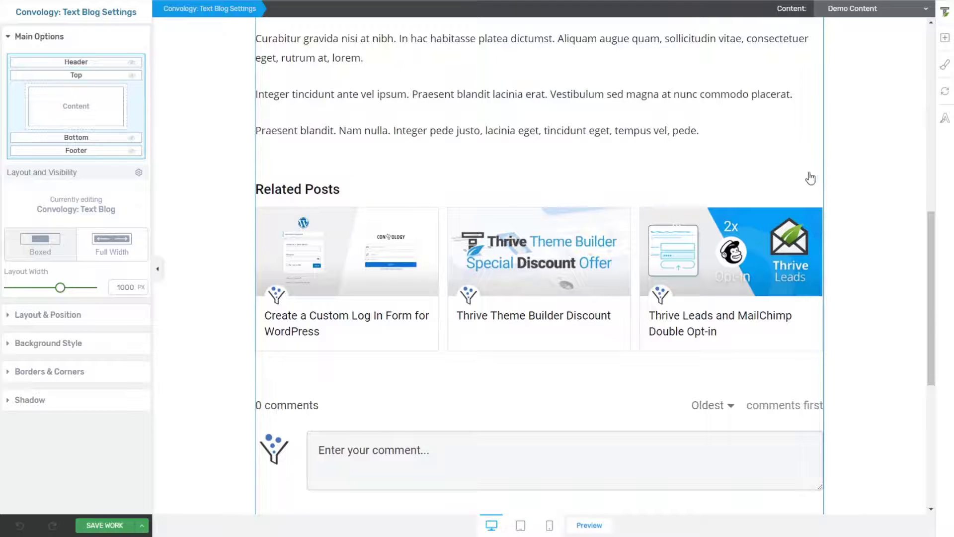
scroll(574, 217, up, 5)
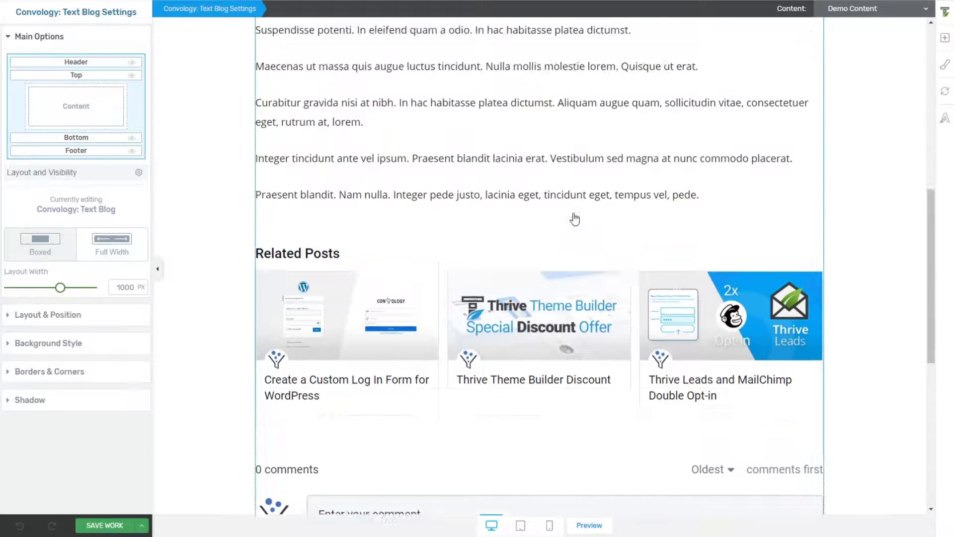
scroll(578, 217, up, 5)
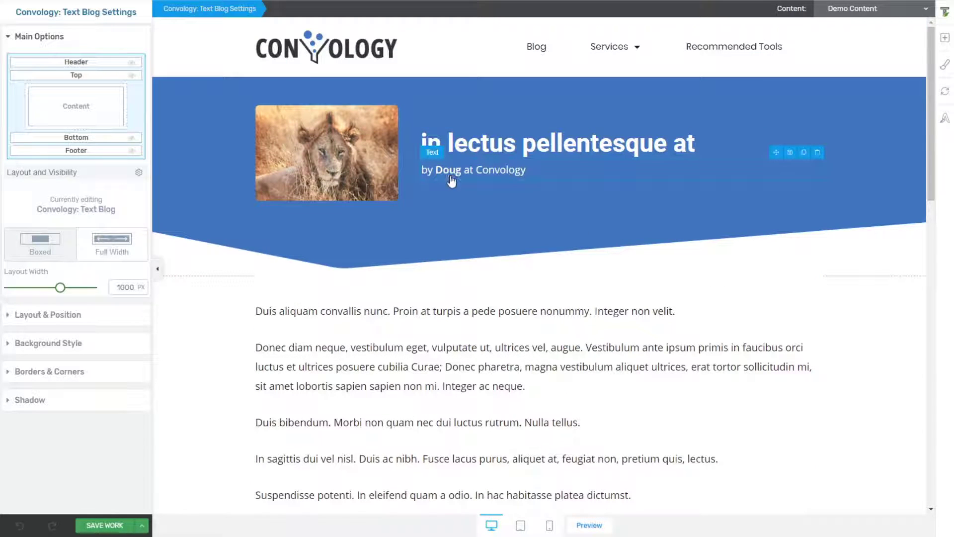
click(523, 172)
drag(526, 172, 463, 172)
key(BackSpace)
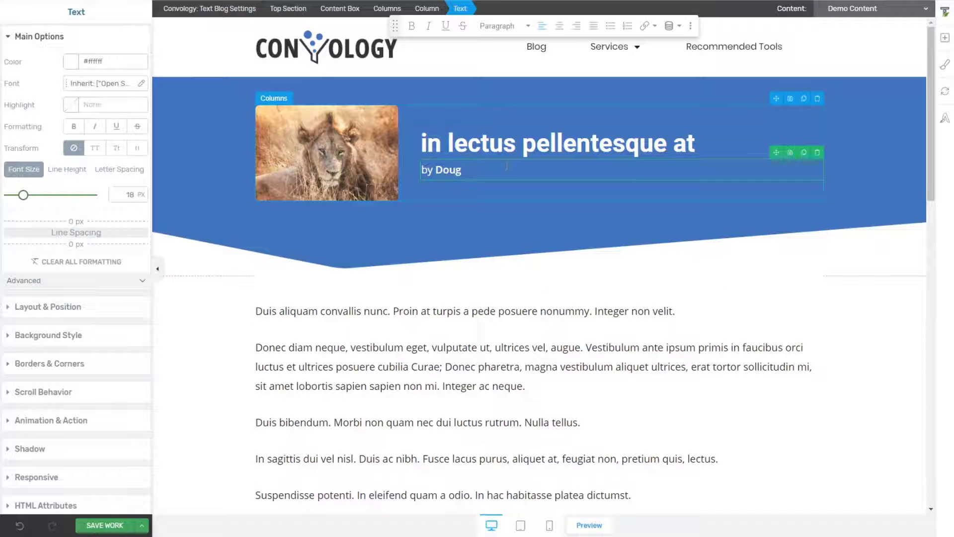
- Select the post content and return from it to the Convology: Text Blog template settings
scroll(583, 198, down, 3)
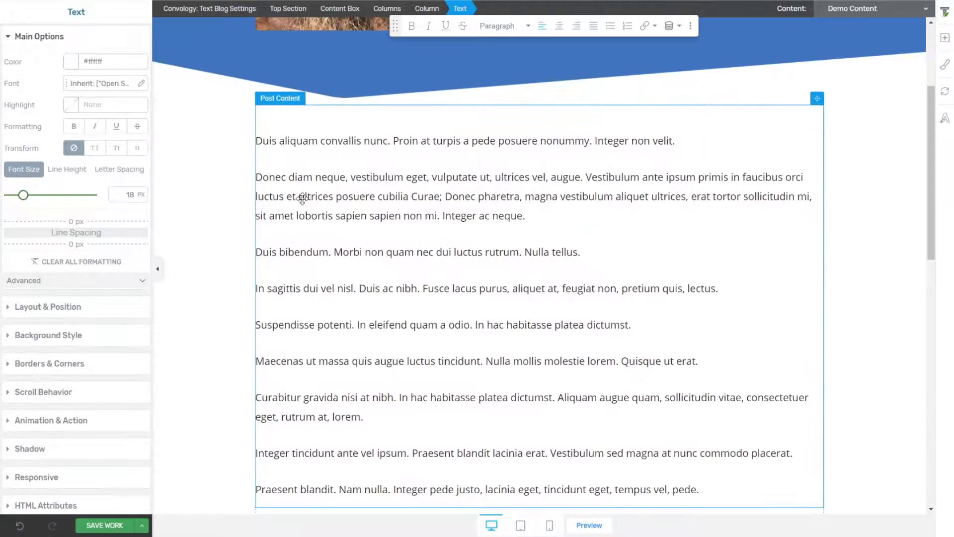
click(287, 9)
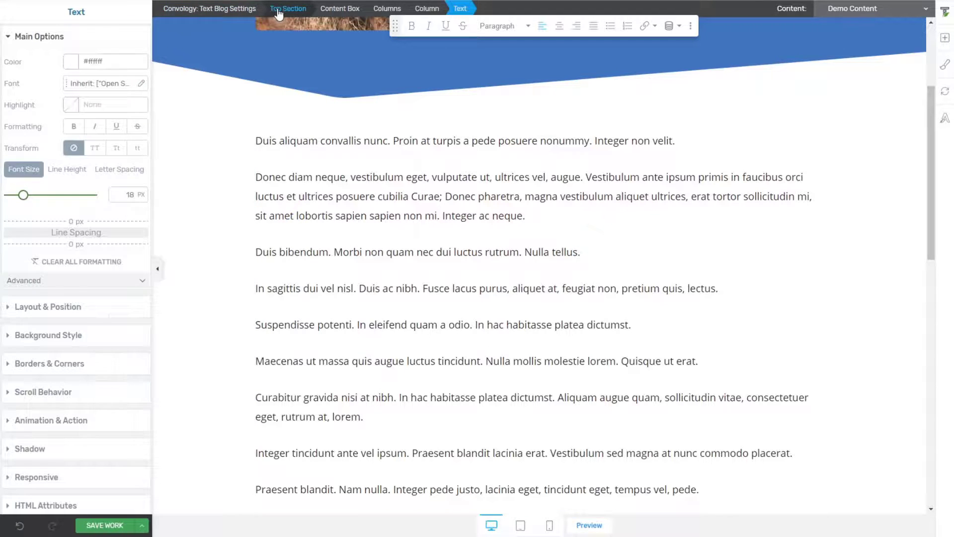
click(233, 10)
click(319, 180)
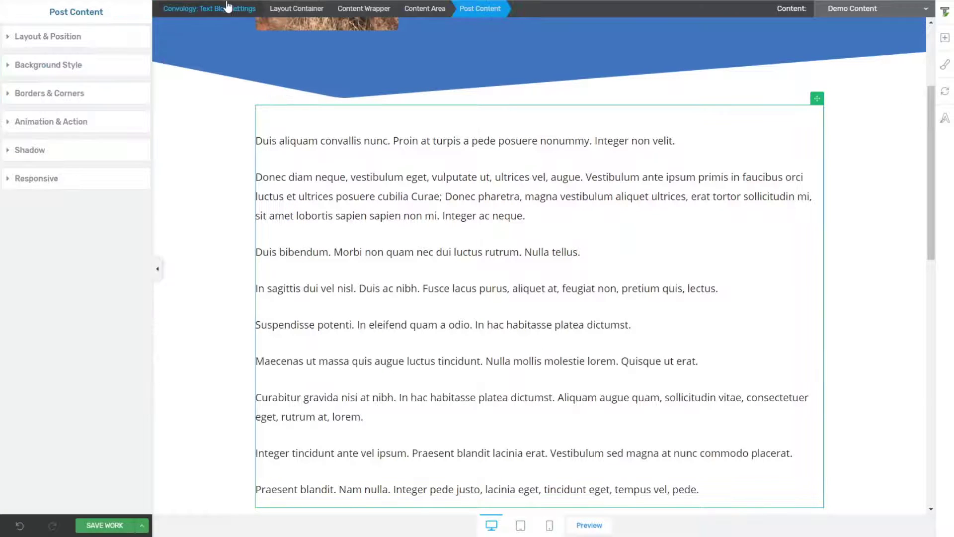
click(214, 9)
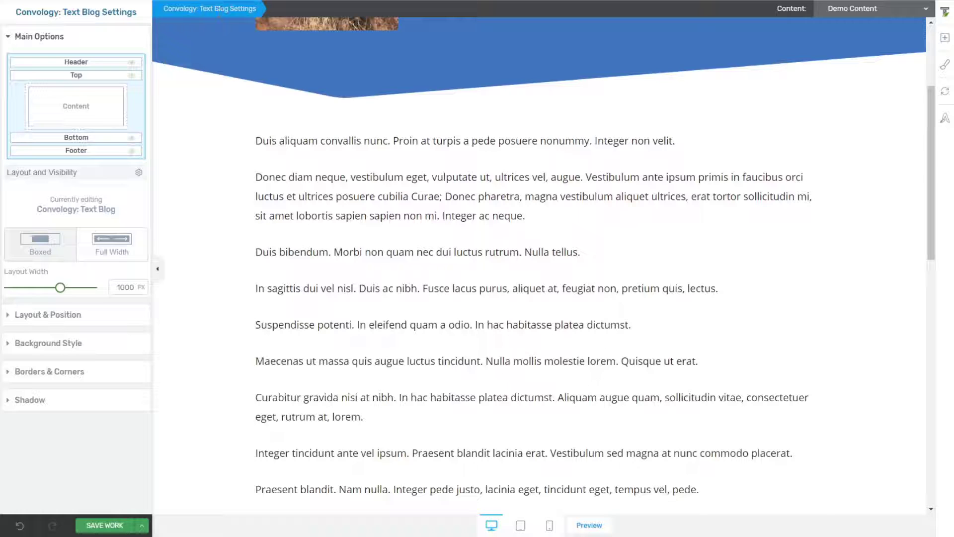
- Try a layout width of 1200 px for the Text Blog template and set it back to 1000 px
scroll(331, 274, up, 1)
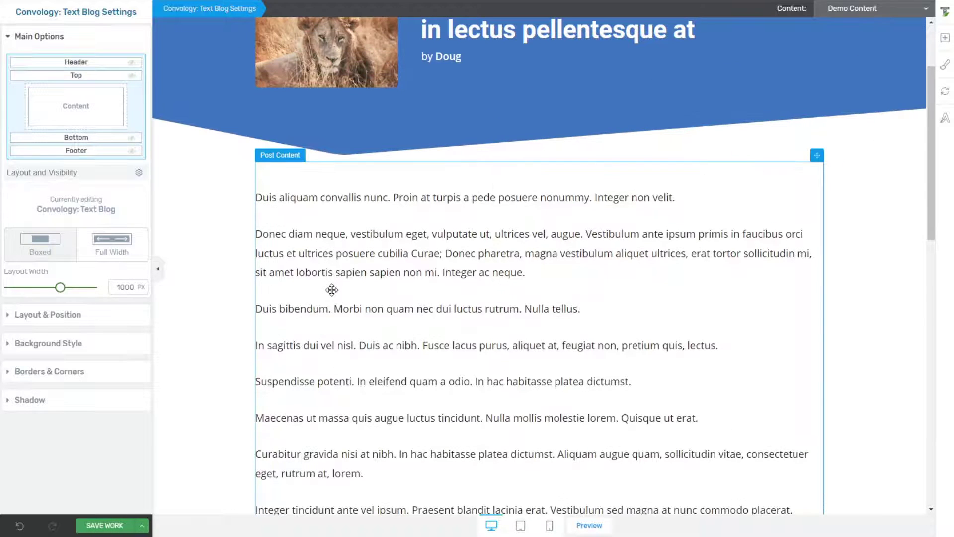
scroll(332, 290, up, 2)
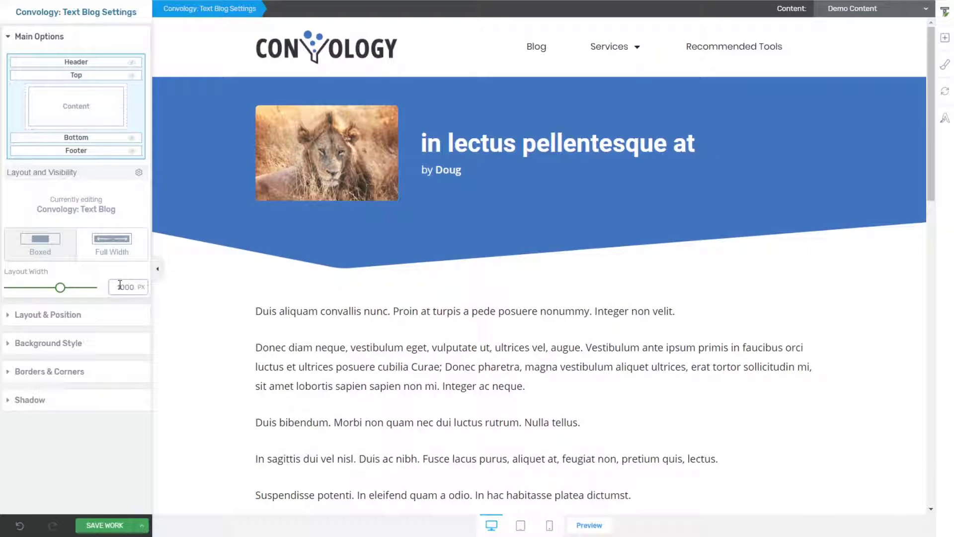
drag(60, 287, 77, 287)
text(1200)
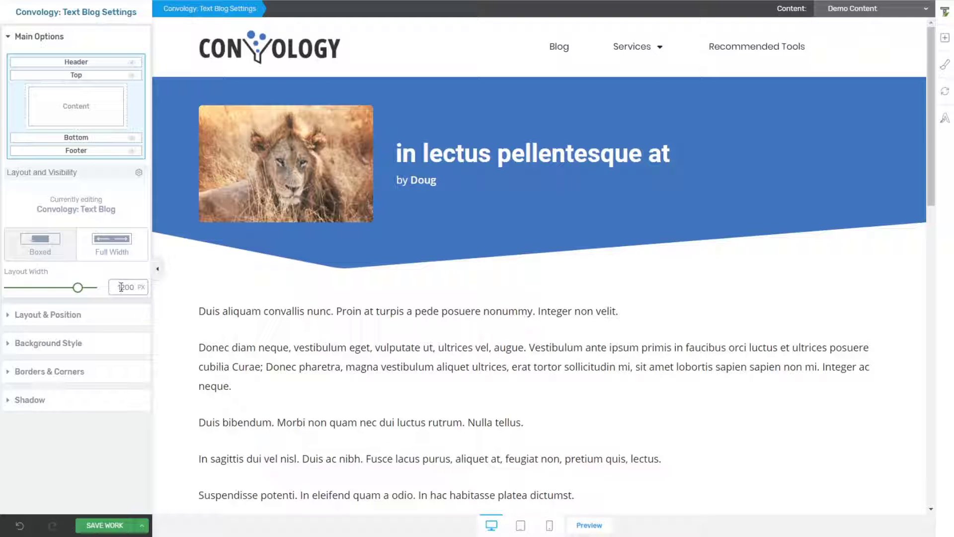
drag(124, 287, 144, 289)
text(100)
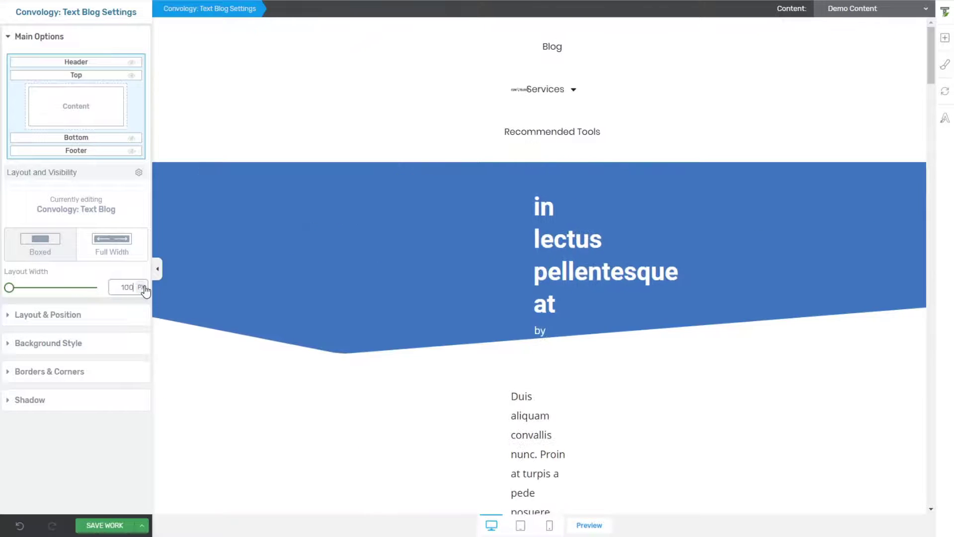
text(0)
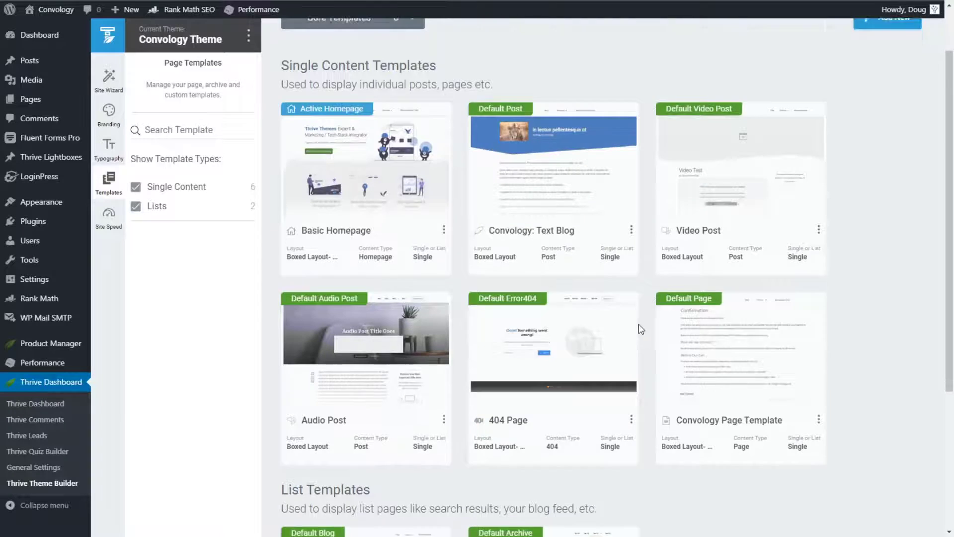
- Open the default blog list template, Grid Layout With Sidebar, for editing
scroll(627, 298, down, 2)
scroll(642, 340, down, 2)
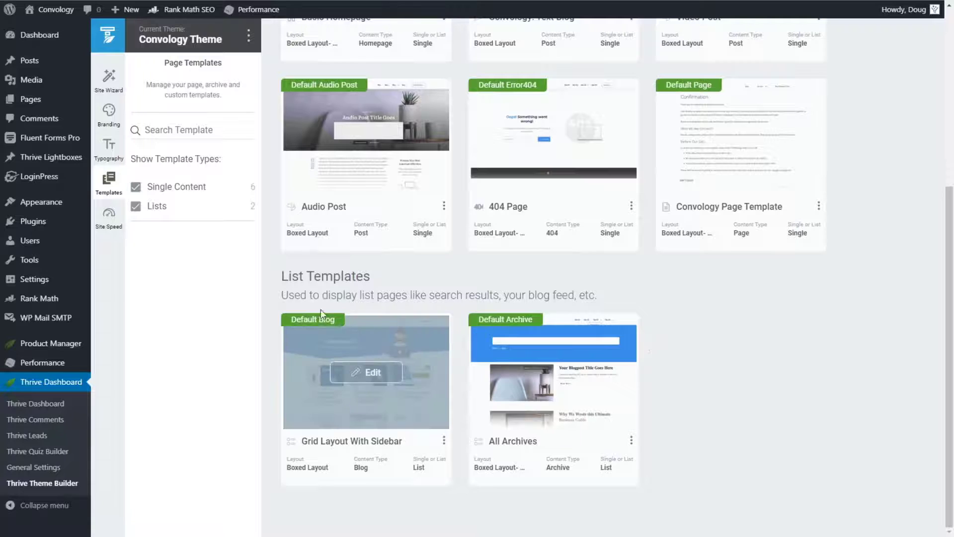
click(368, 378)
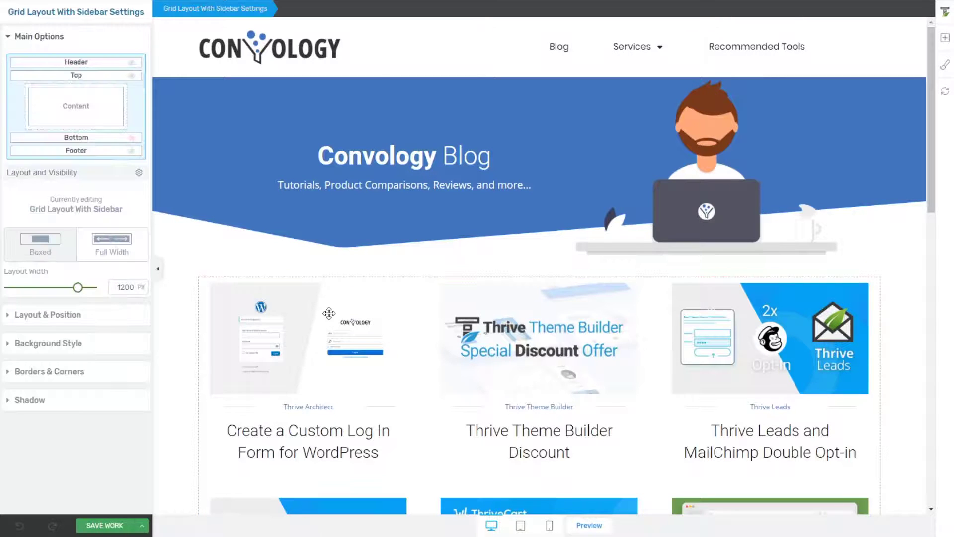
- Look over the three-column blog list in the Grid Layout With Sidebar template
scroll(436, 241, down, 3)
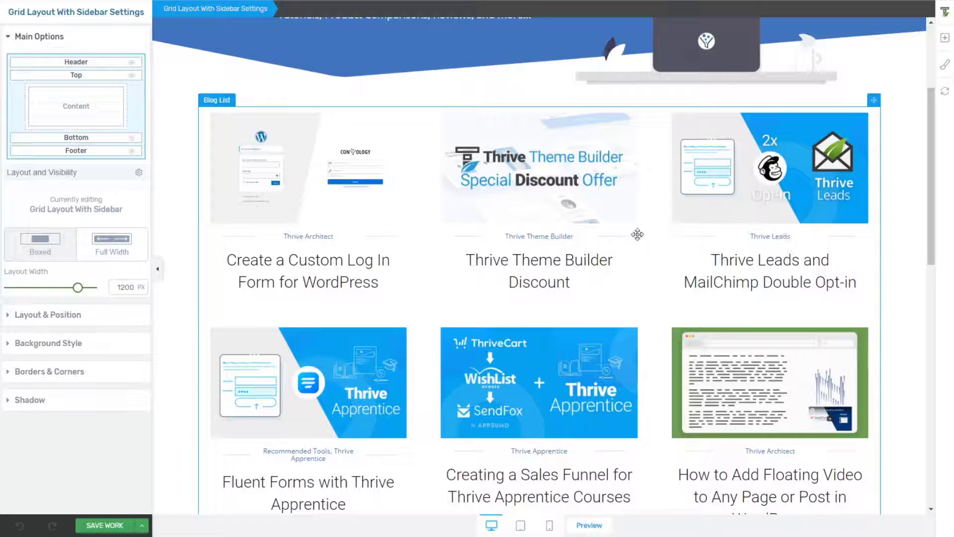
scroll(696, 282, up, 3)
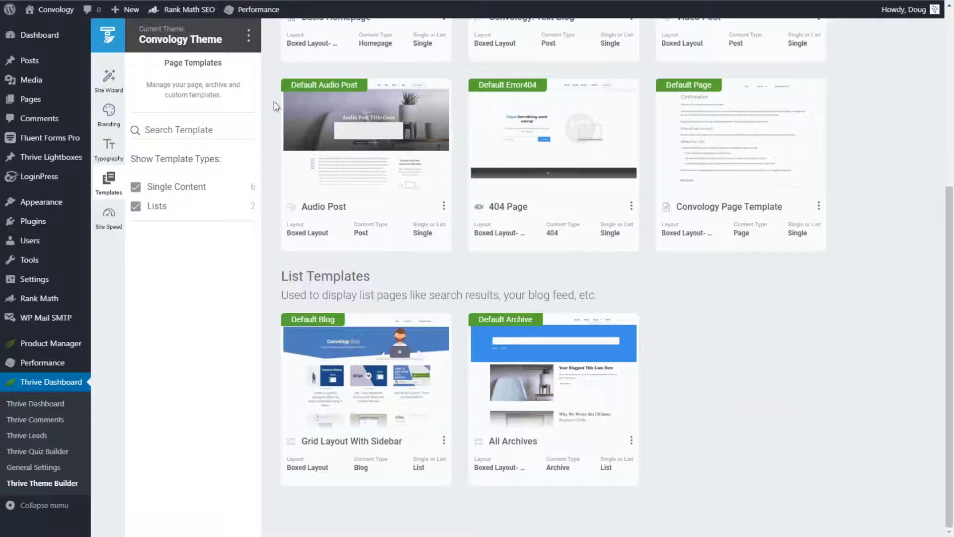
- Create a new page, keep its Theme Builder template at Default, and open it in Thrive Architect
scroll(278, 107, up, 2)
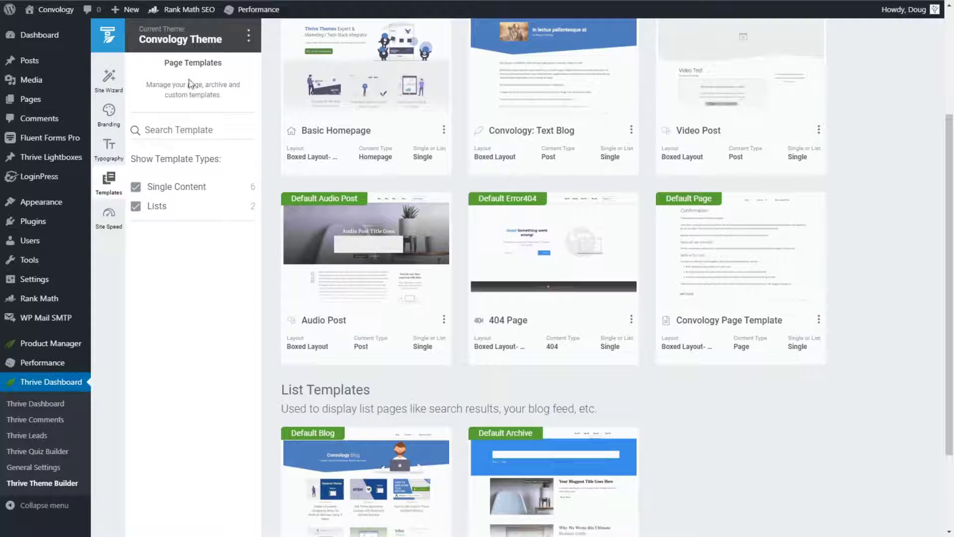
mouse_move(85, 104)
click(113, 117)
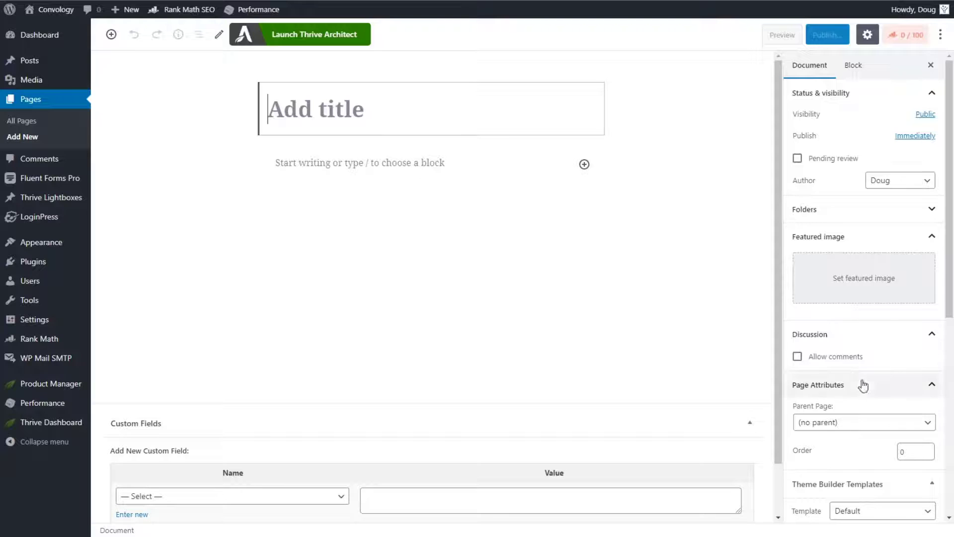
scroll(853, 237, down, 3)
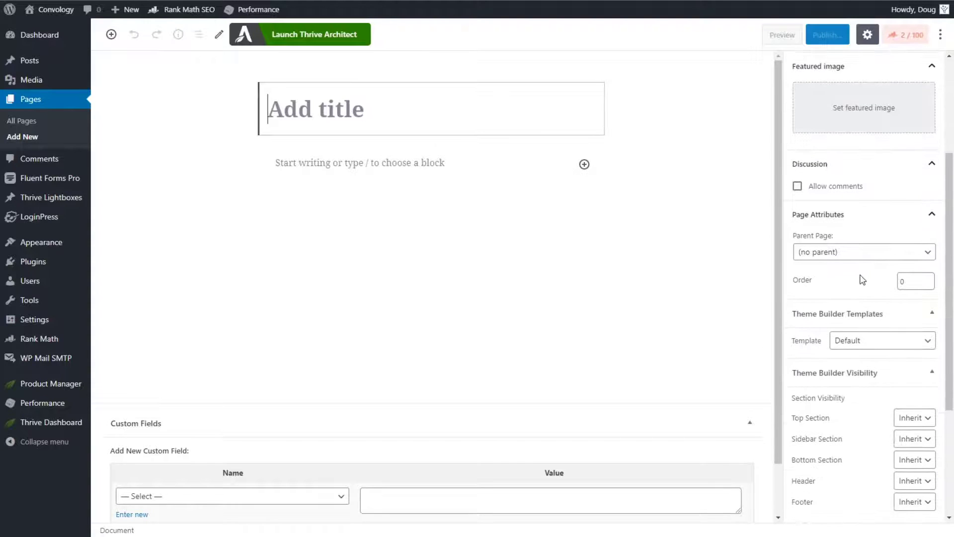
click(892, 339)
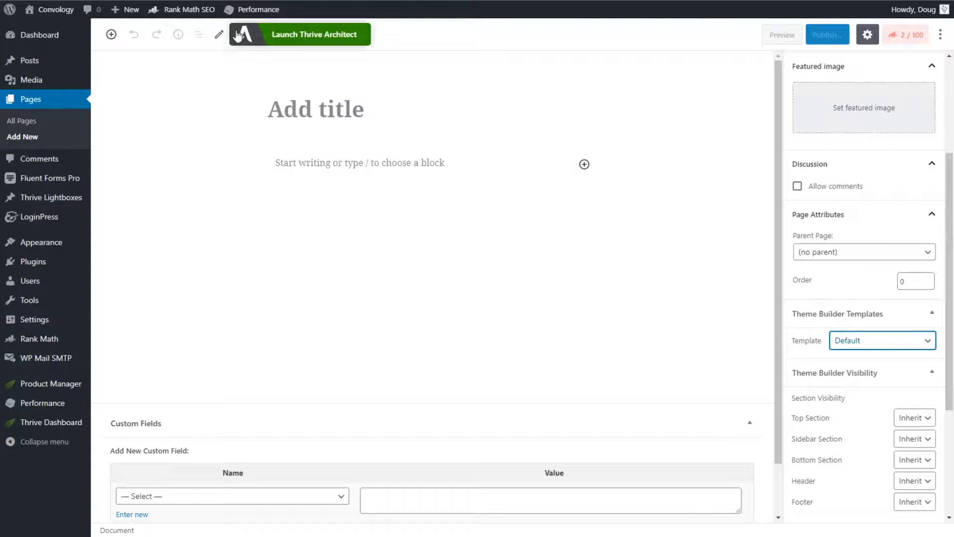
click(330, 43)
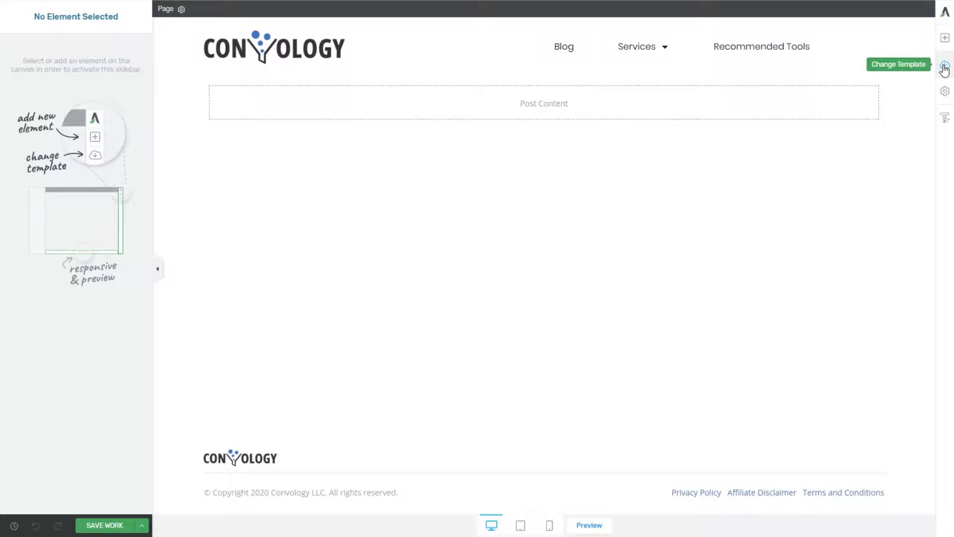
- Open the landing page template library and look through the default template sets
click(945, 68)
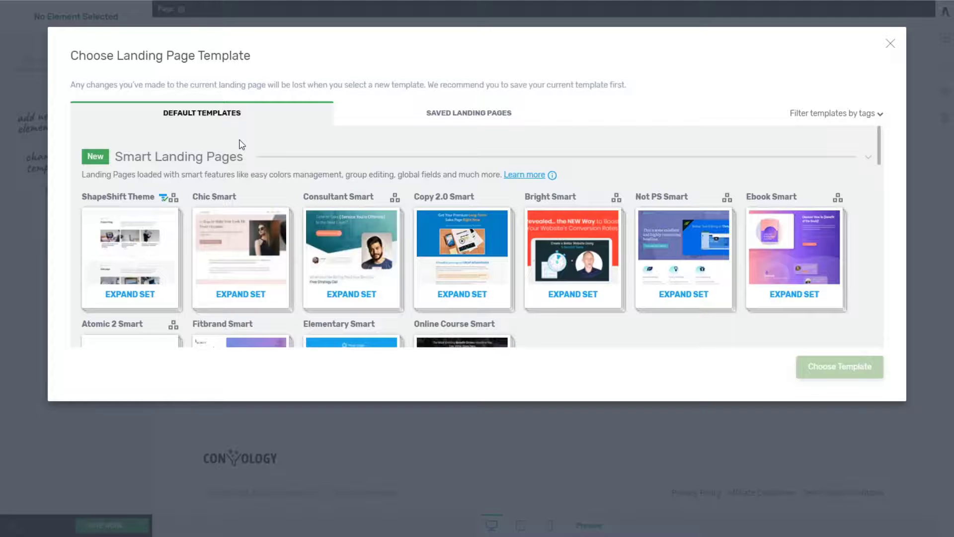
scroll(239, 221, down, 2)
scroll(239, 221, up, 2)
scroll(808, 198, down, 8)
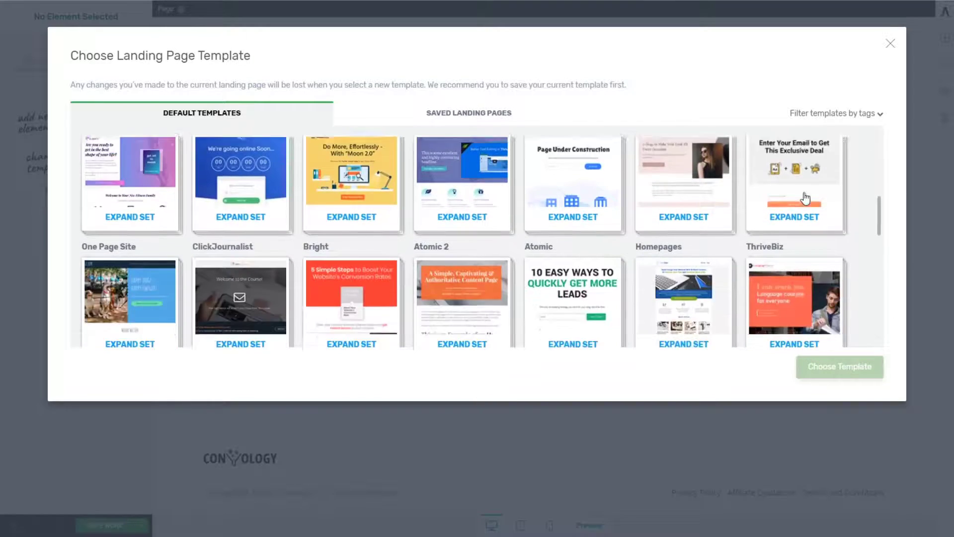
scroll(806, 198, down, 5)
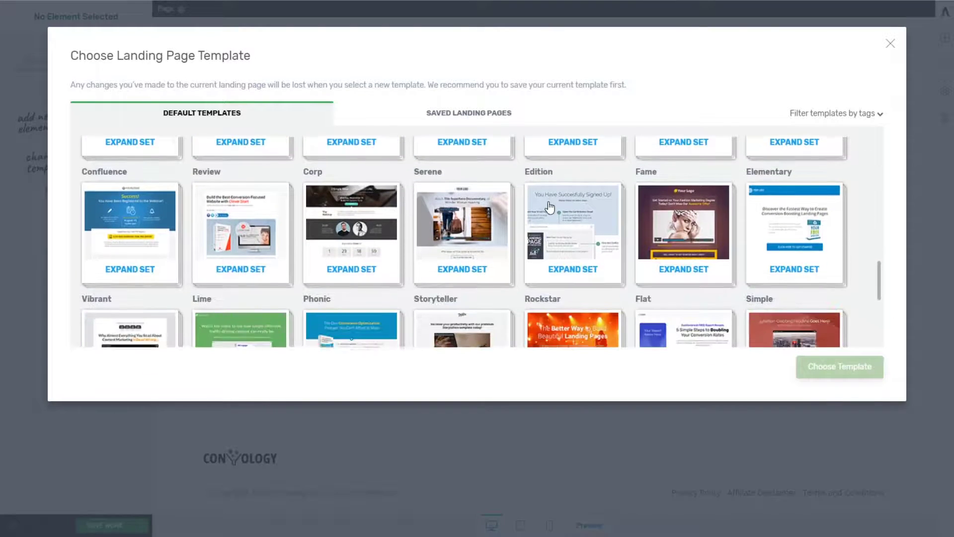
scroll(550, 209, down, 6)
scroll(474, 234, up, 15)
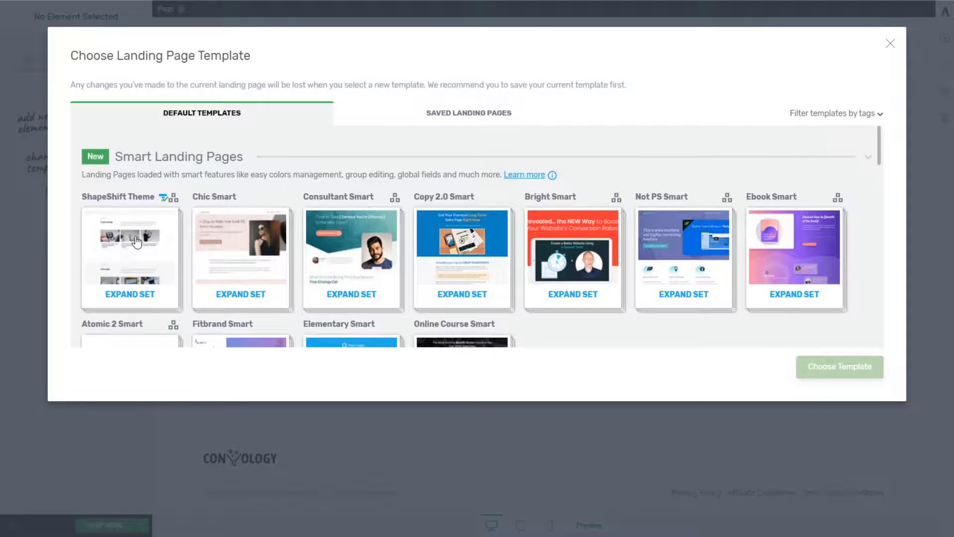
- Apply the Blank Page template from the ShapeShift Theme smart landing page set
click(127, 251)
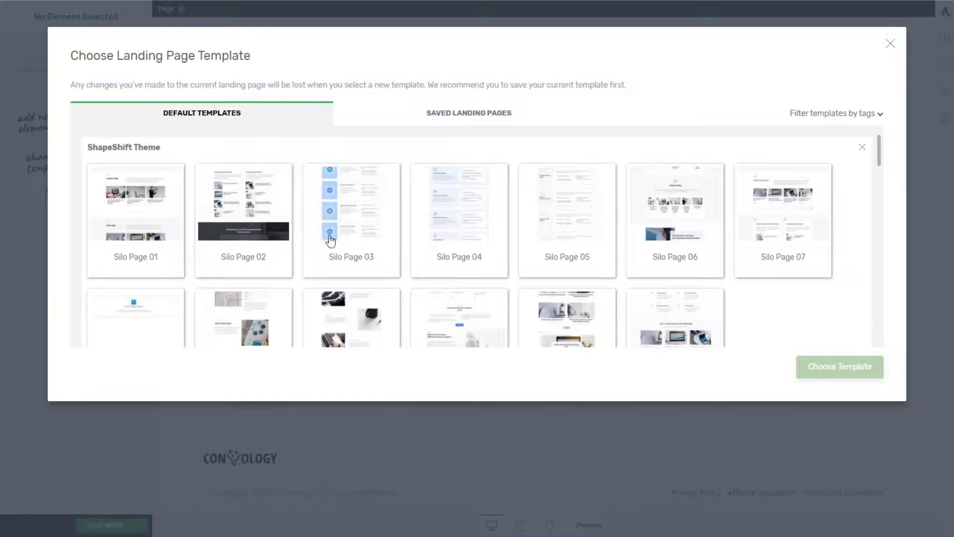
scroll(477, 250, down, 2)
scroll(476, 250, down, 2)
scroll(507, 252, up, 5)
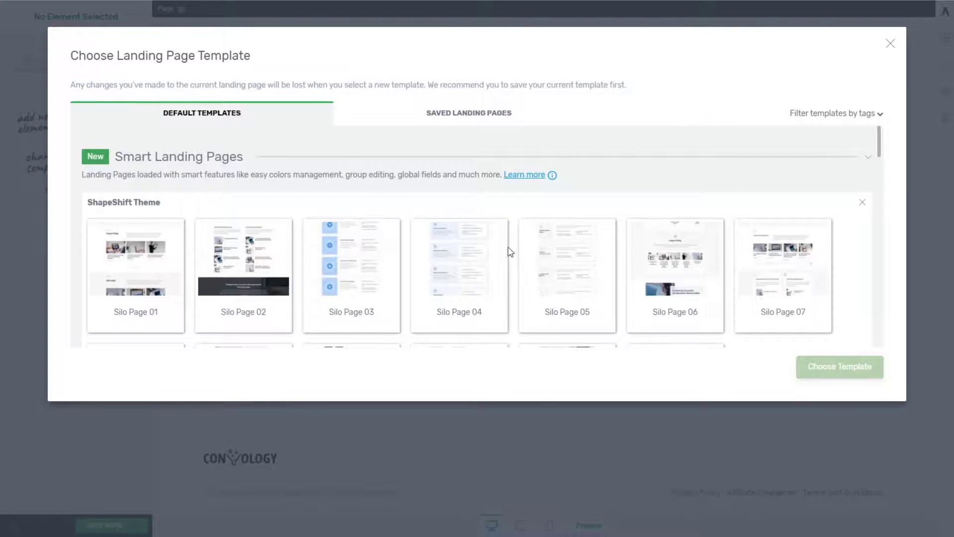
scroll(571, 264, down, 3)
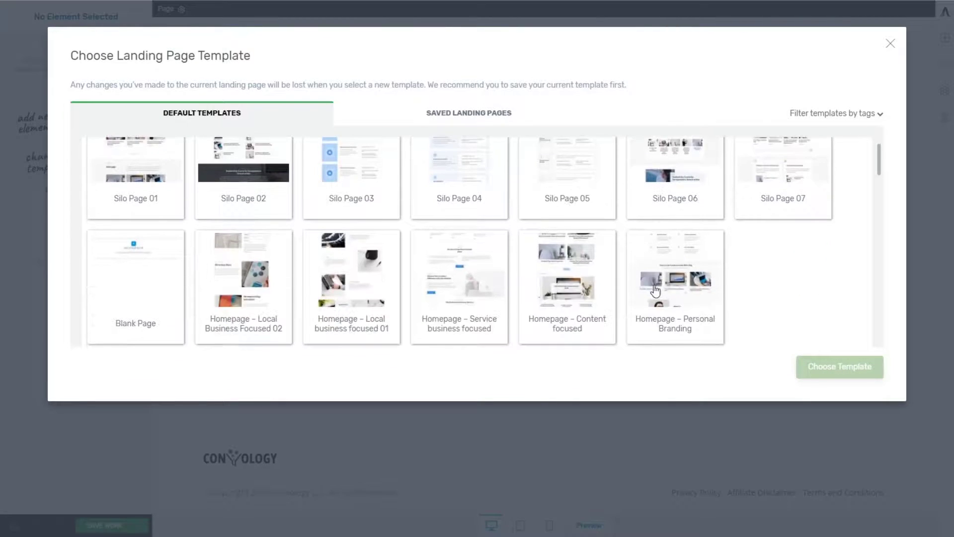
click(127, 269)
click(838, 368)
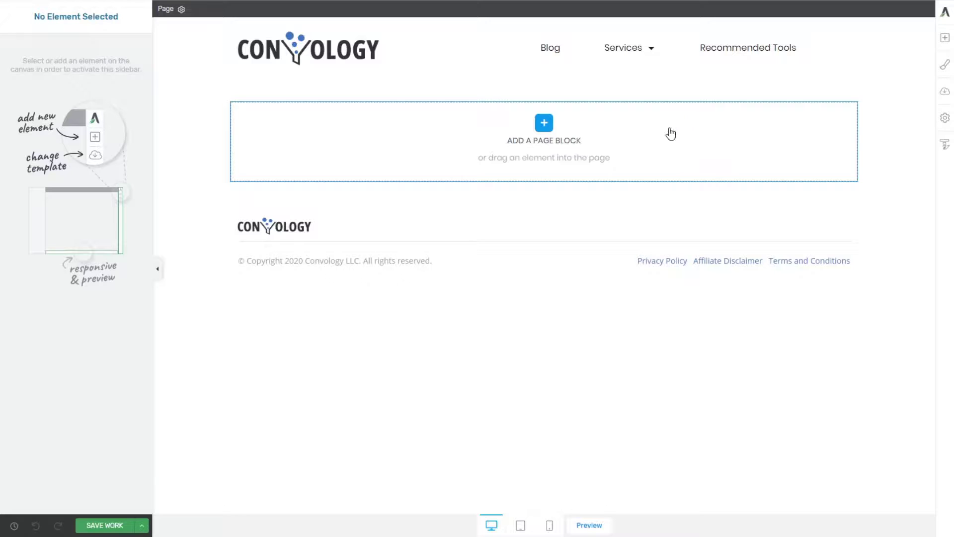
- Add three page blocks in order: the "State Your Mission Clearly" hero, "About the author", and "Here is our awesome team"
click(544, 124)
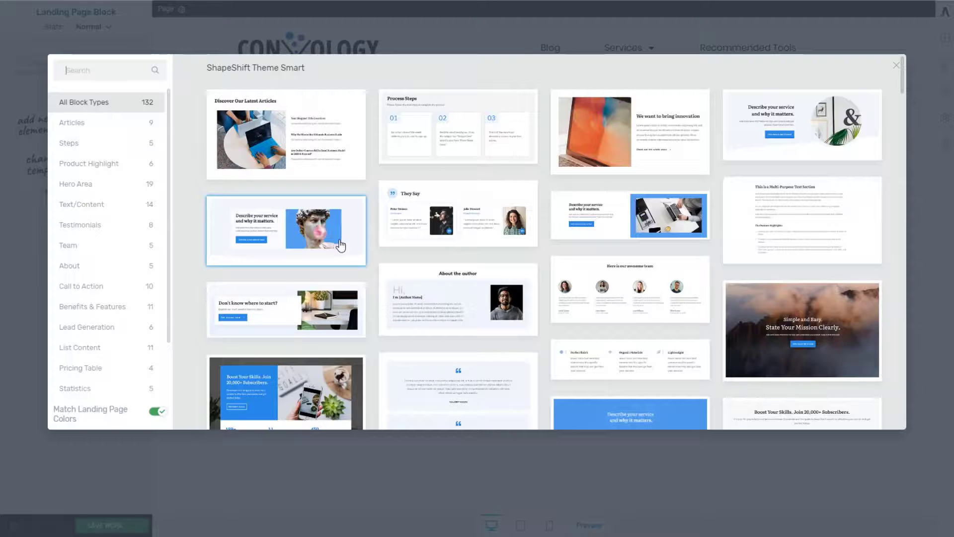
click(765, 358)
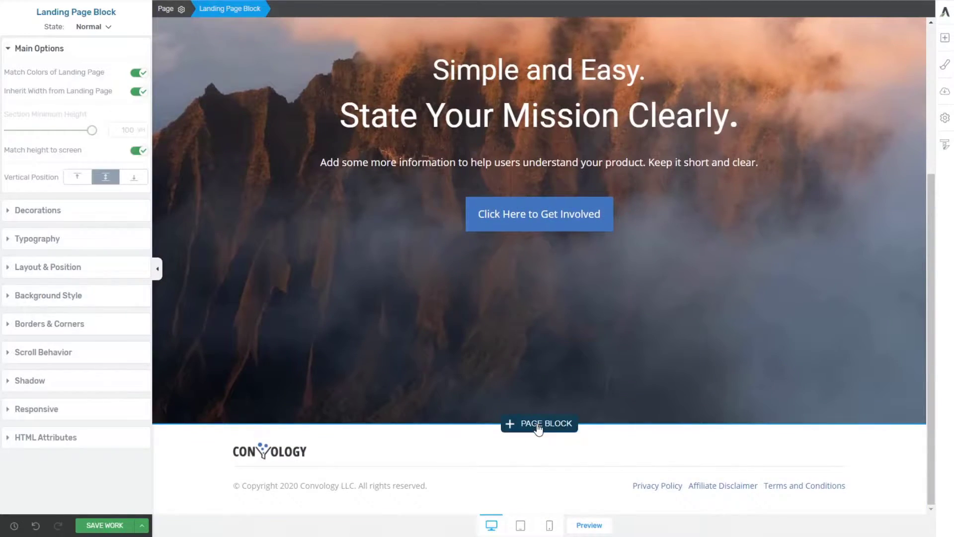
click(535, 425)
click(459, 301)
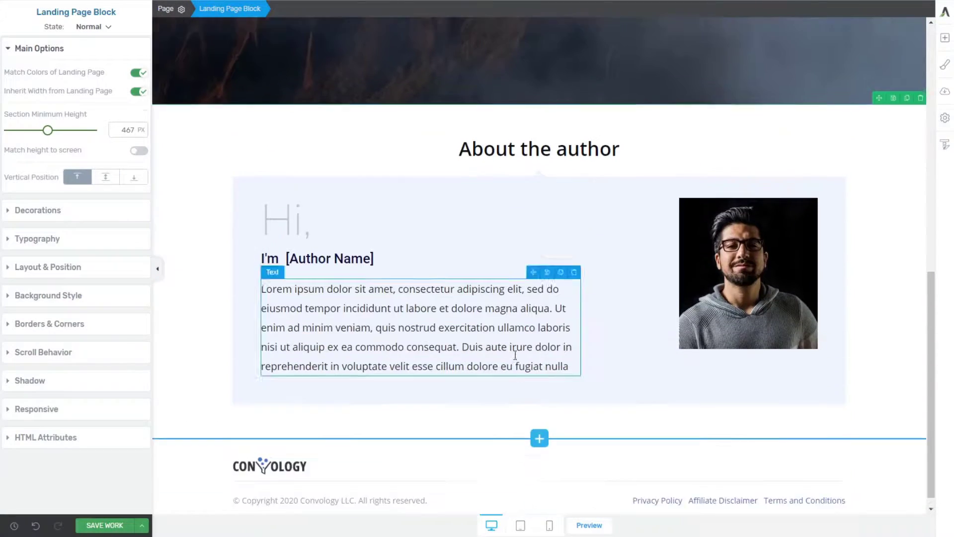
click(536, 431)
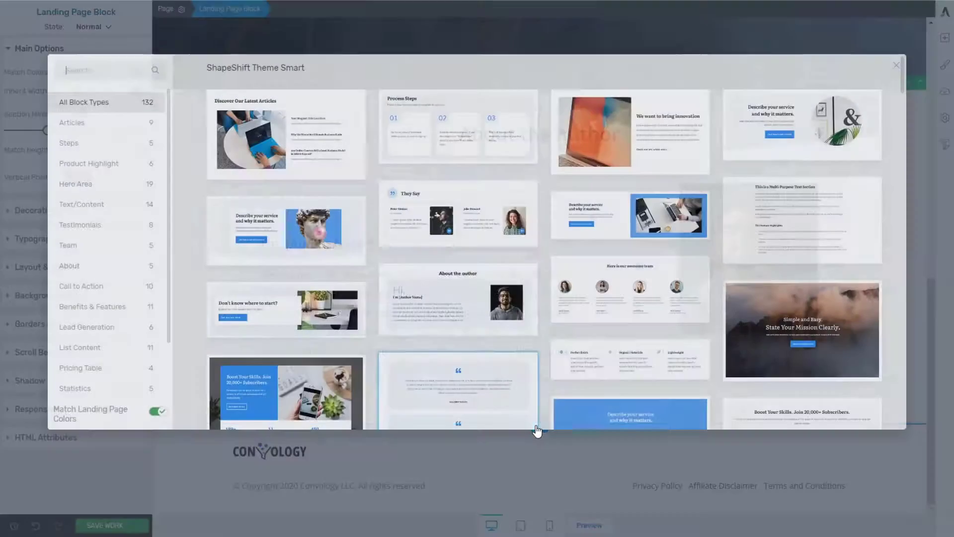
click(475, 326)
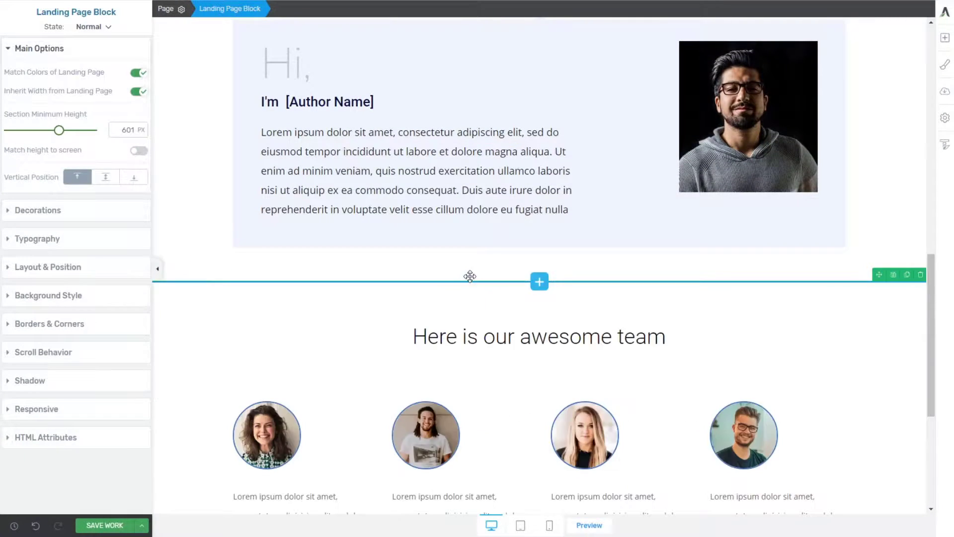
- Remove the Convology header from above the hero block of the landing page
scroll(471, 299, up, 10)
click(471, 279)
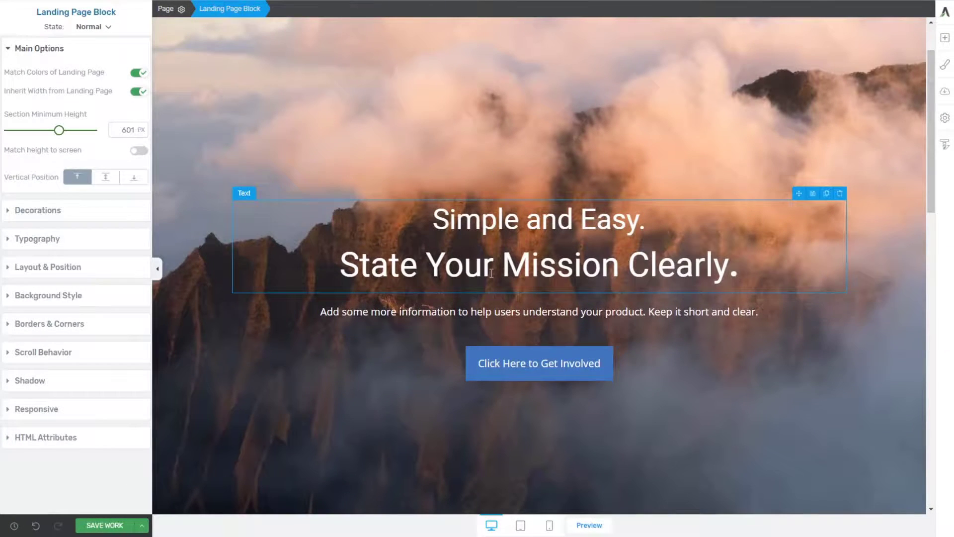
scroll(491, 273, up, 2)
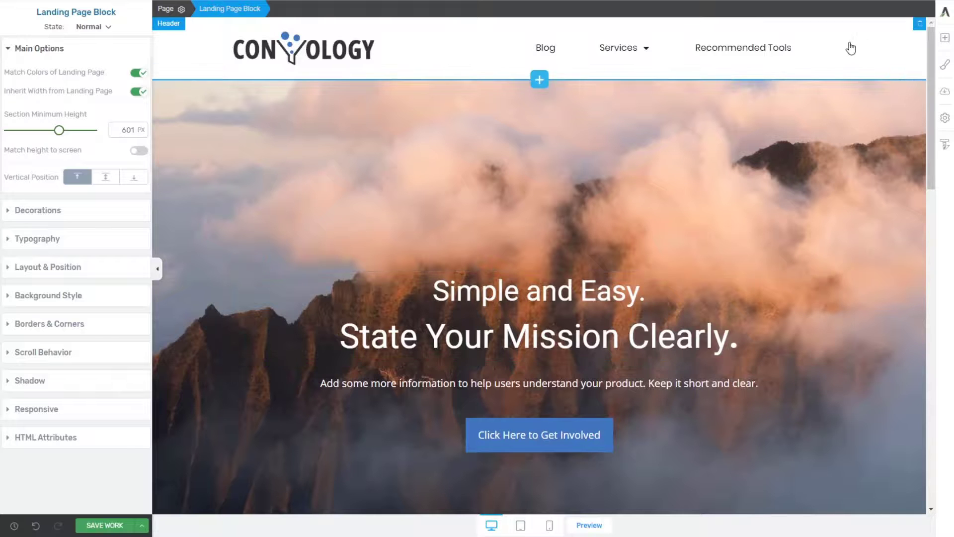
click(919, 25)
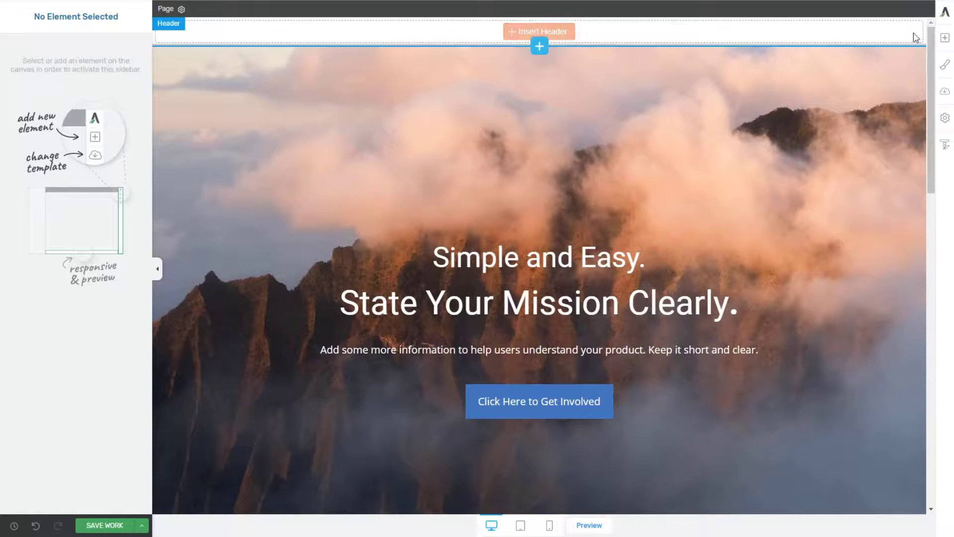
scroll(750, 200, down, 5)
scroll(744, 200, up, 5)
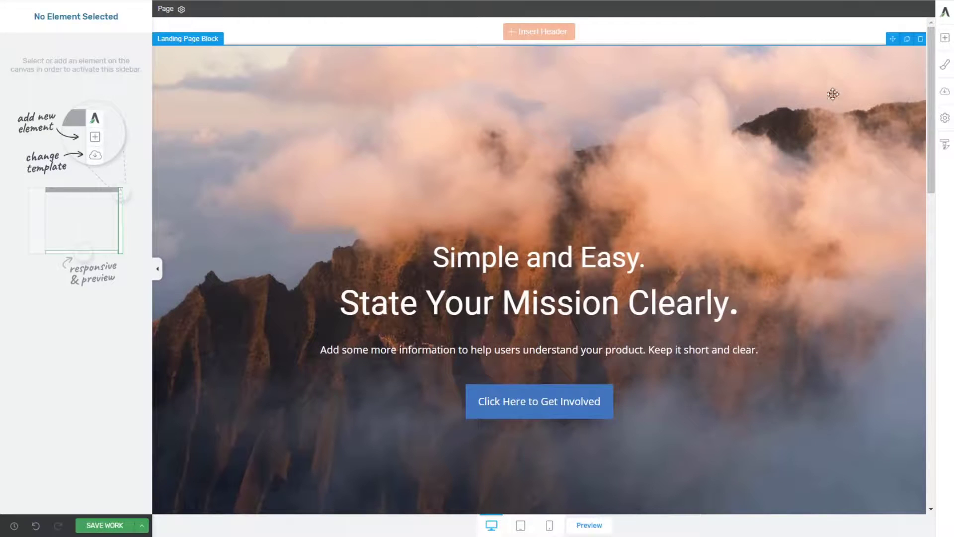
- Examine the landing page's global font, header and footer settings and look over the page down to its footer
click(945, 119)
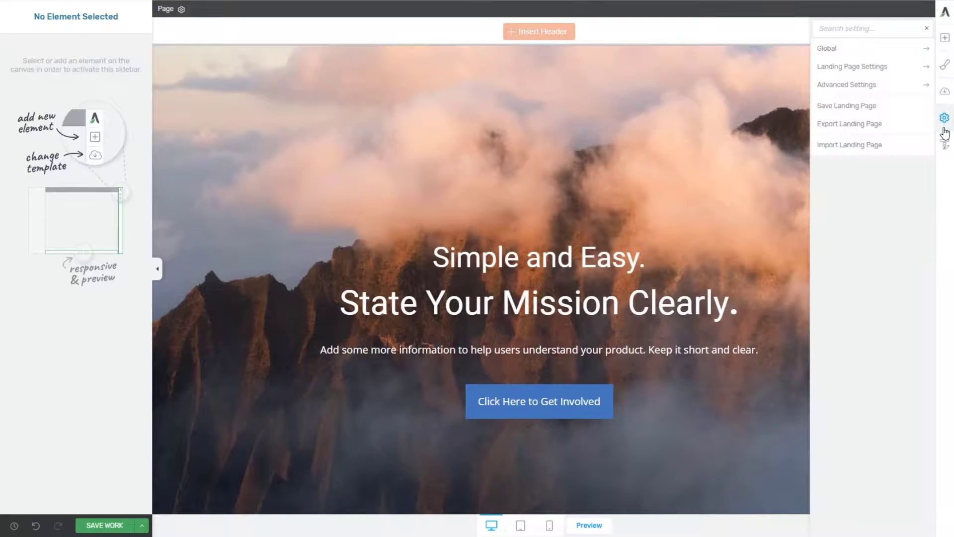
click(827, 48)
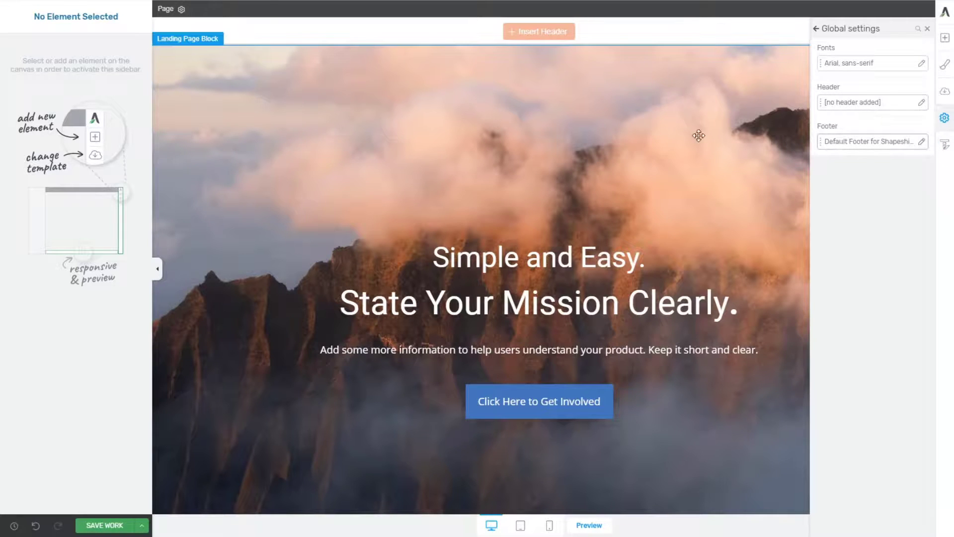
click(500, 160)
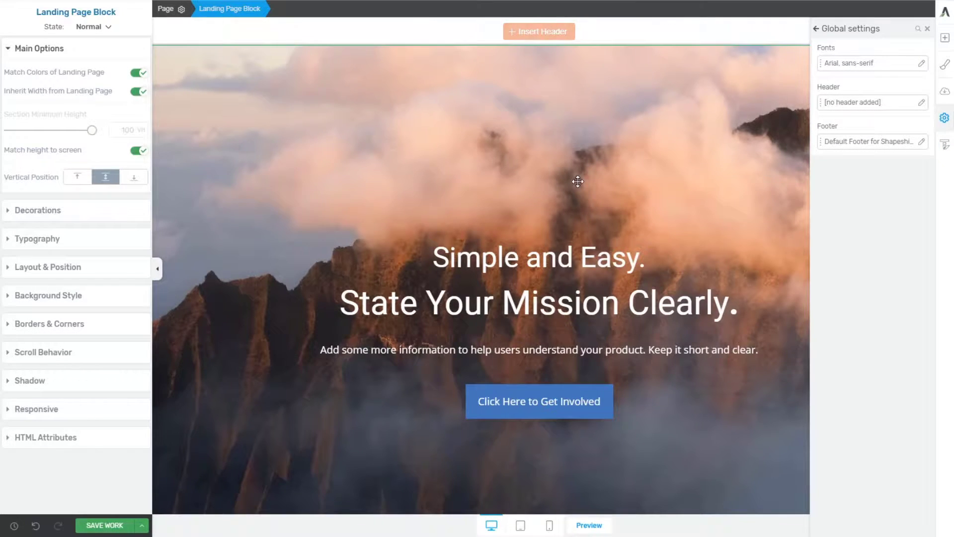
scroll(577, 182, down, 15)
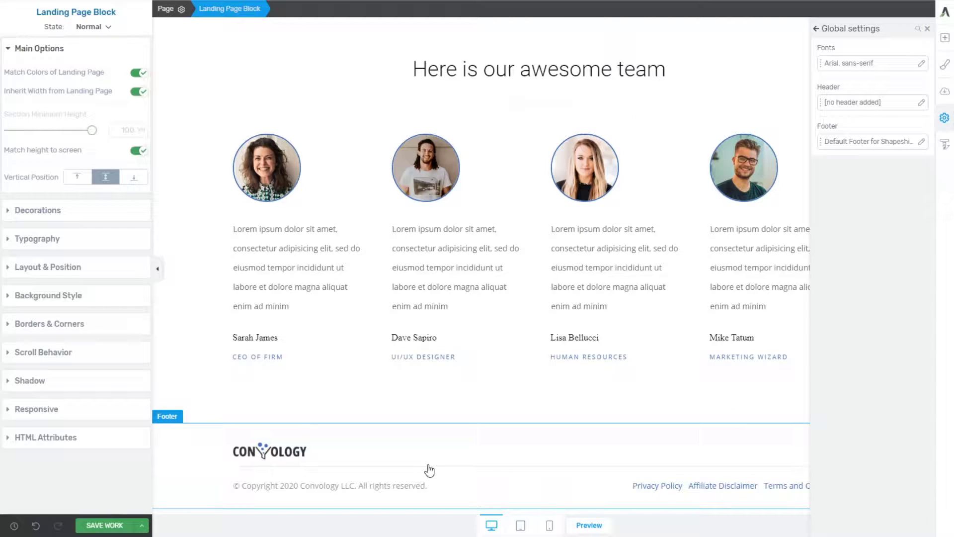
scroll(547, 462, up, 15)
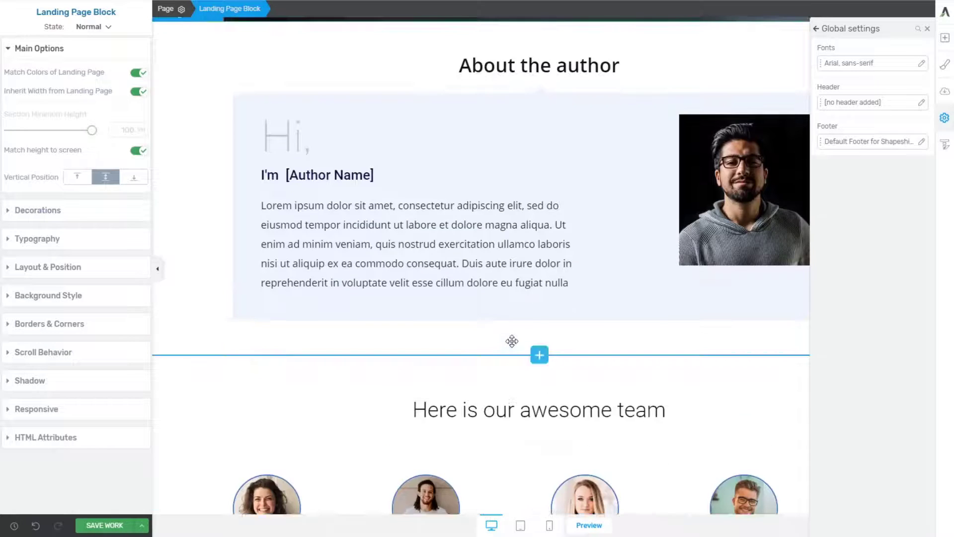
scroll(570, 297, up, 3)
click(945, 117)
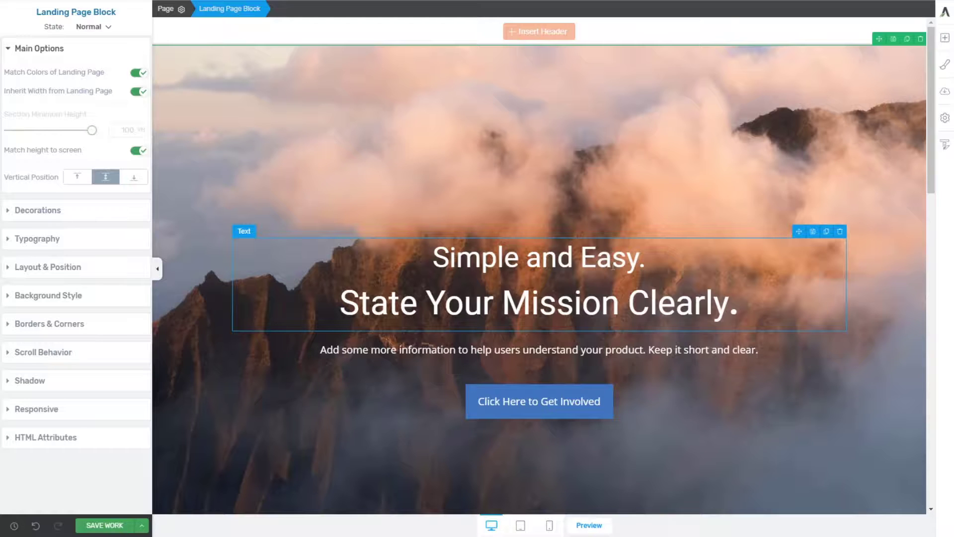
scroll(614, 267, down, 1)
scroll(615, 286, down, 1)
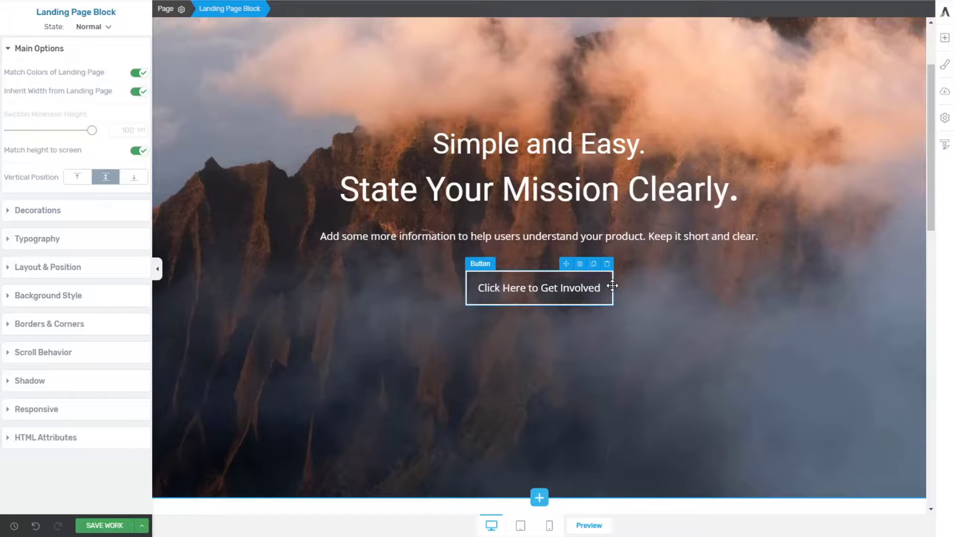
scroll(667, 305, down, 1)
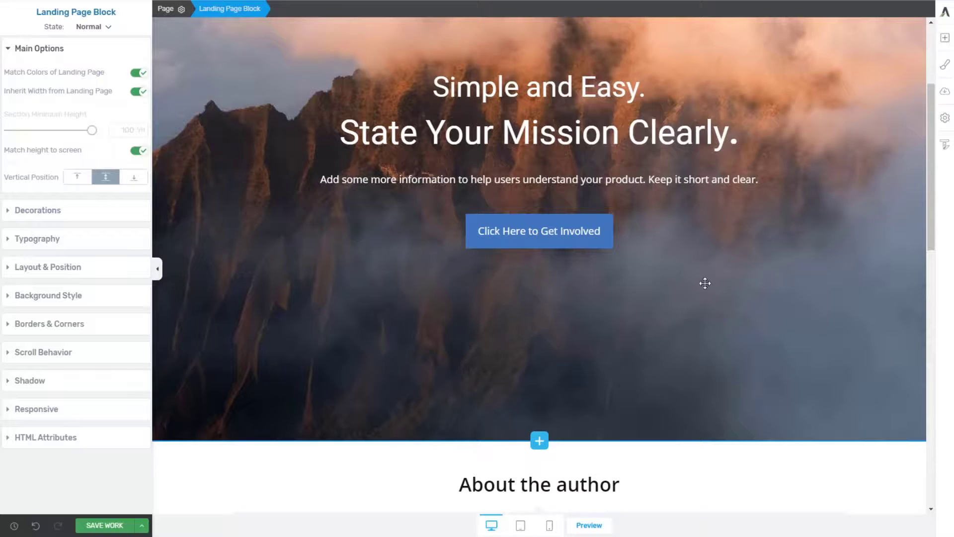
scroll(669, 272, up, 3)
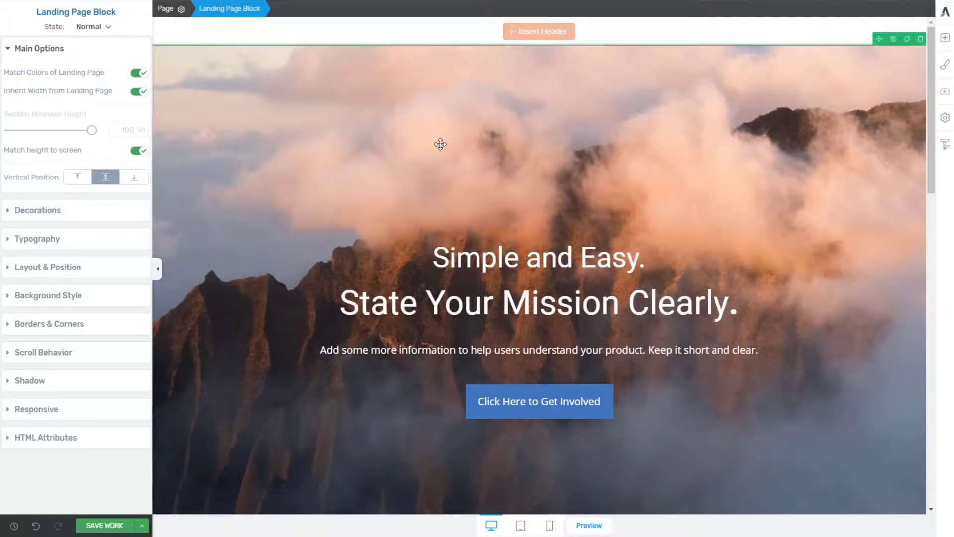